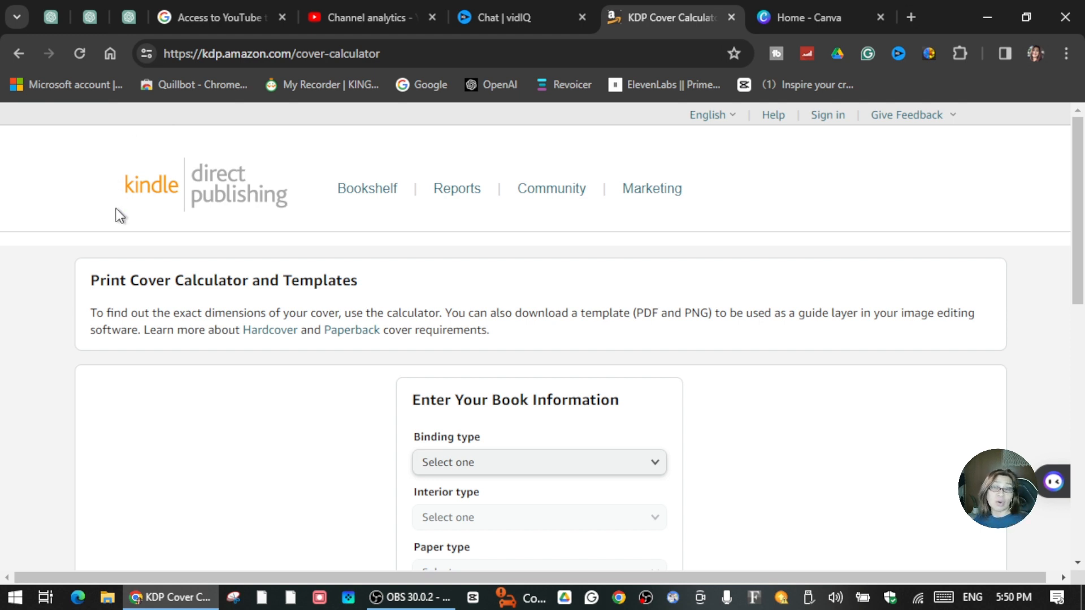
Set the book's binding type to Paperback and its interior type to Standard color
{"action": "scroll", "coordinate": [575, 429], "scroll_direction": "down", "scroll_amount": 1}
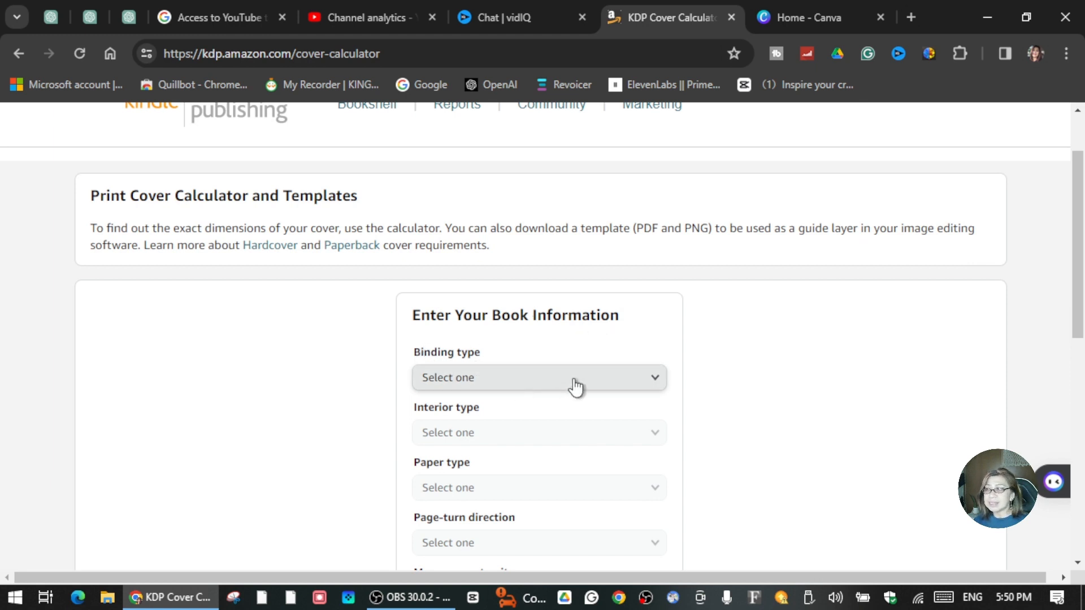
{"action": "left_click", "coordinate": [652, 379]}
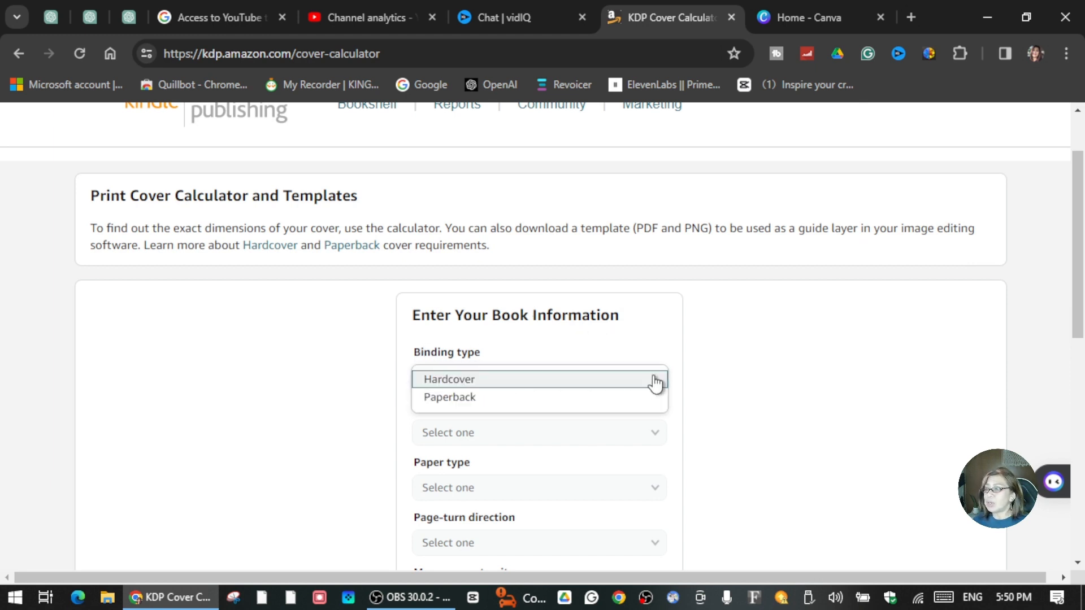
{"action": "left_click", "coordinate": [468, 399]}
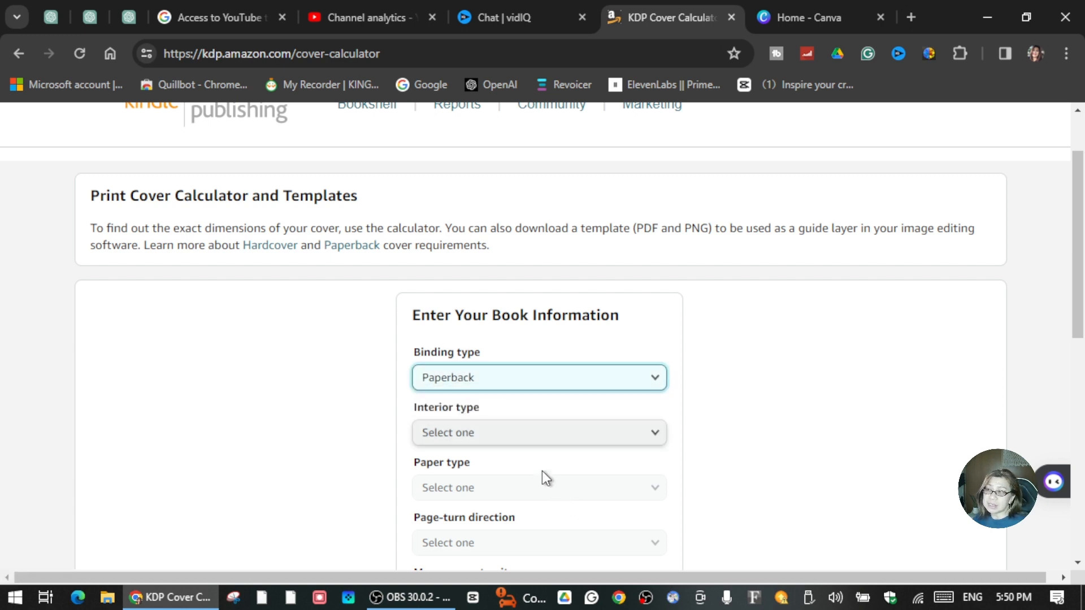
{"action": "left_click", "coordinate": [655, 440]}
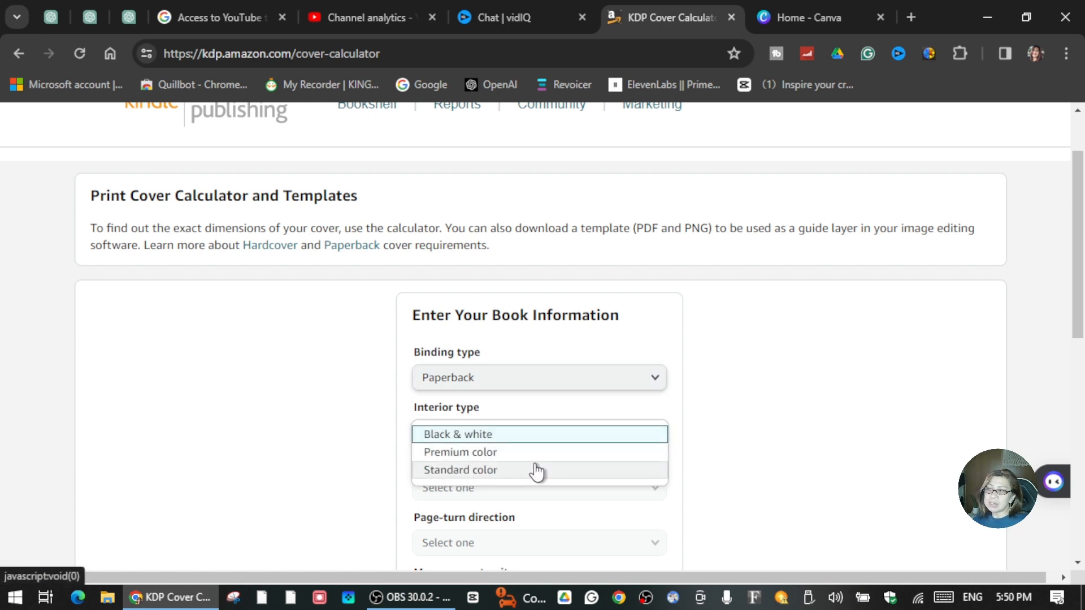
{"action": "left_click", "coordinate": [500, 473]}
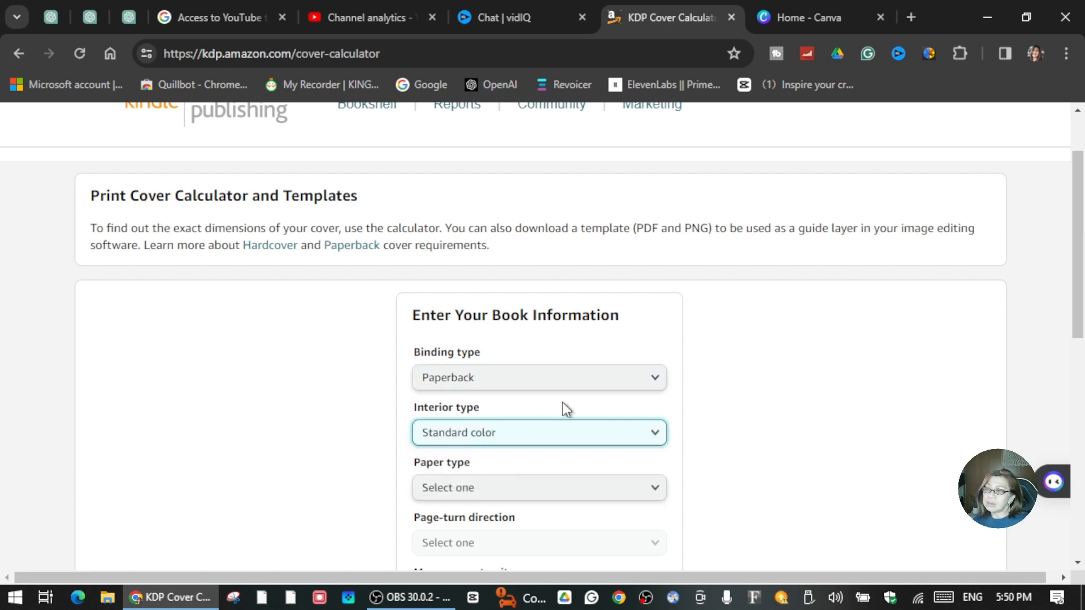
Set the paper type to White paper and the page-turn direction to Left to Right
{"action": "scroll", "coordinate": [565, 410], "scroll_direction": "down", "scroll_amount": 3}
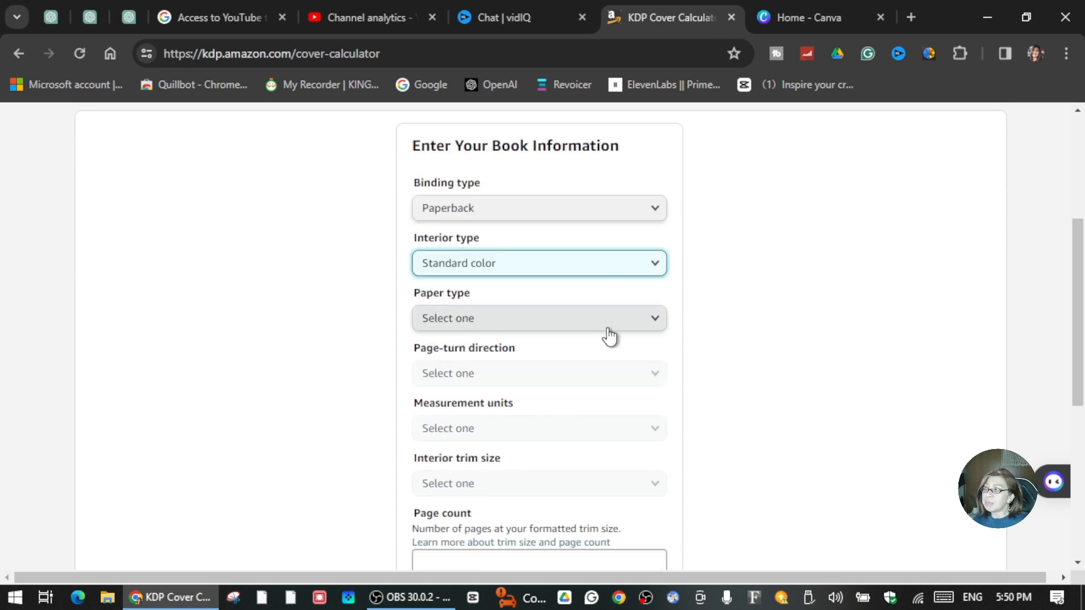
{"action": "left_click", "coordinate": [649, 326]}
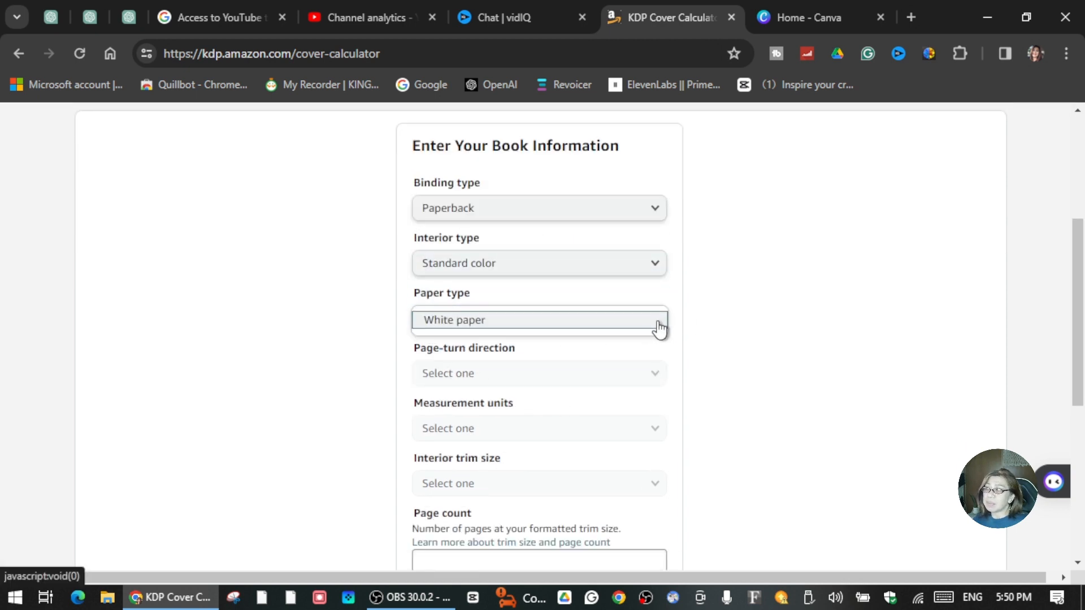
{"action": "left_click", "coordinate": [662, 330]}
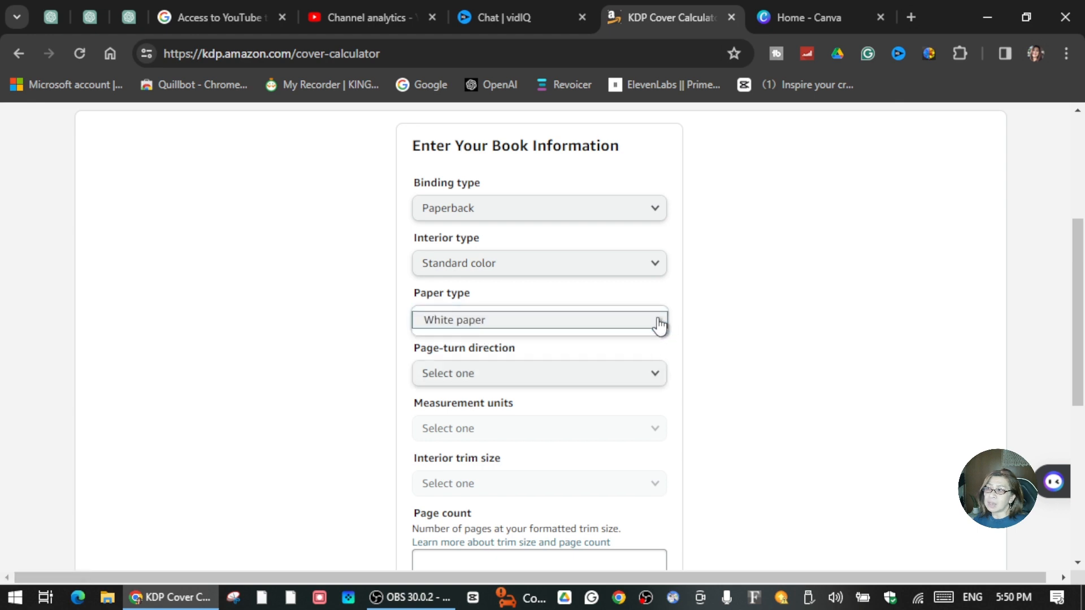
{"action": "left_click", "coordinate": [597, 325]}
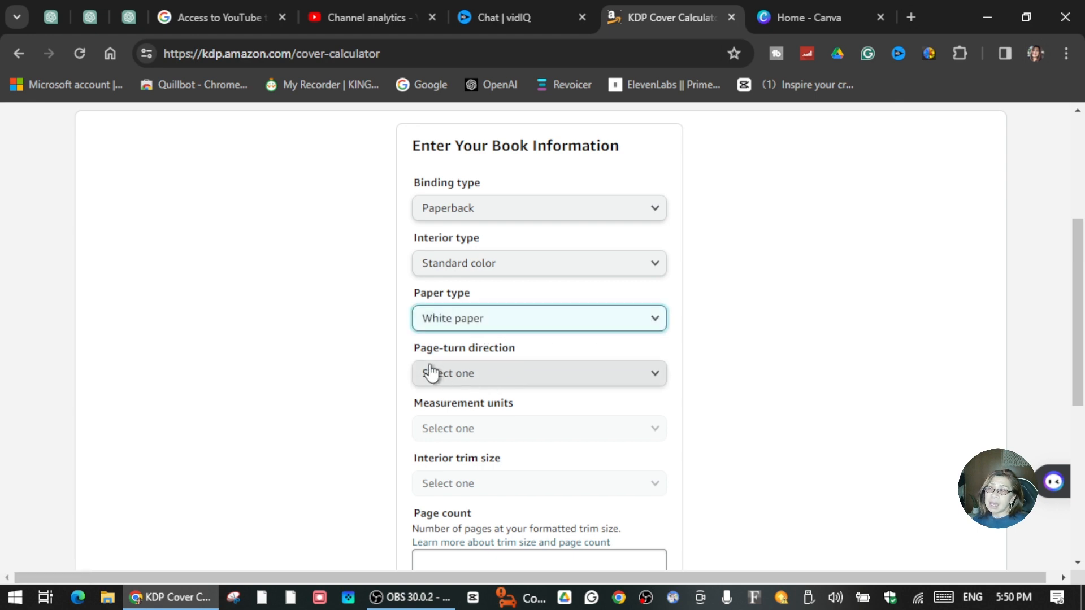
{"action": "left_click", "coordinate": [658, 375]}
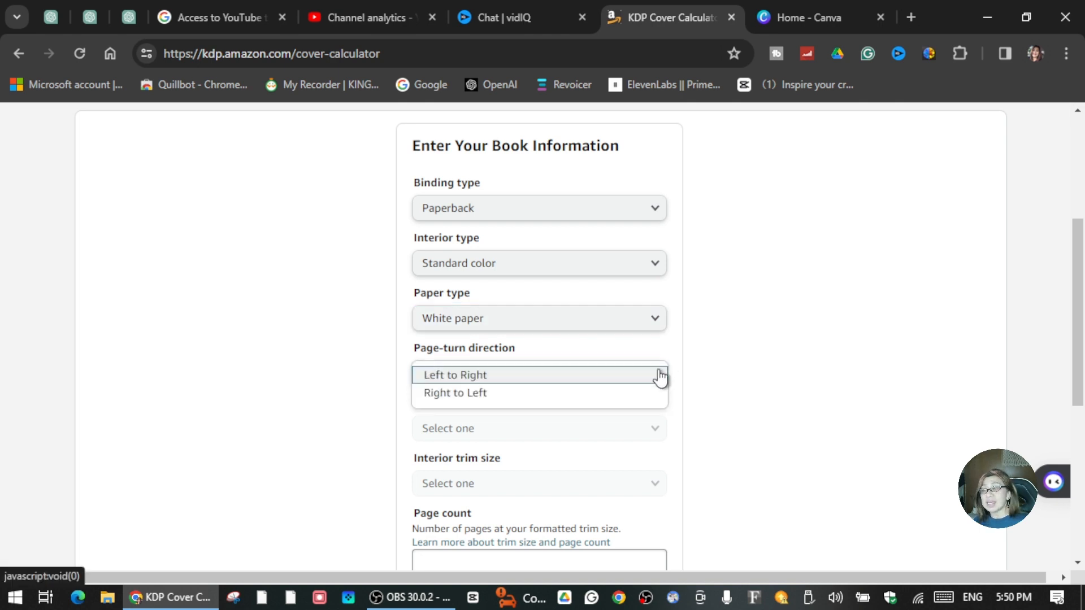
{"action": "left_click", "coordinate": [530, 376]}
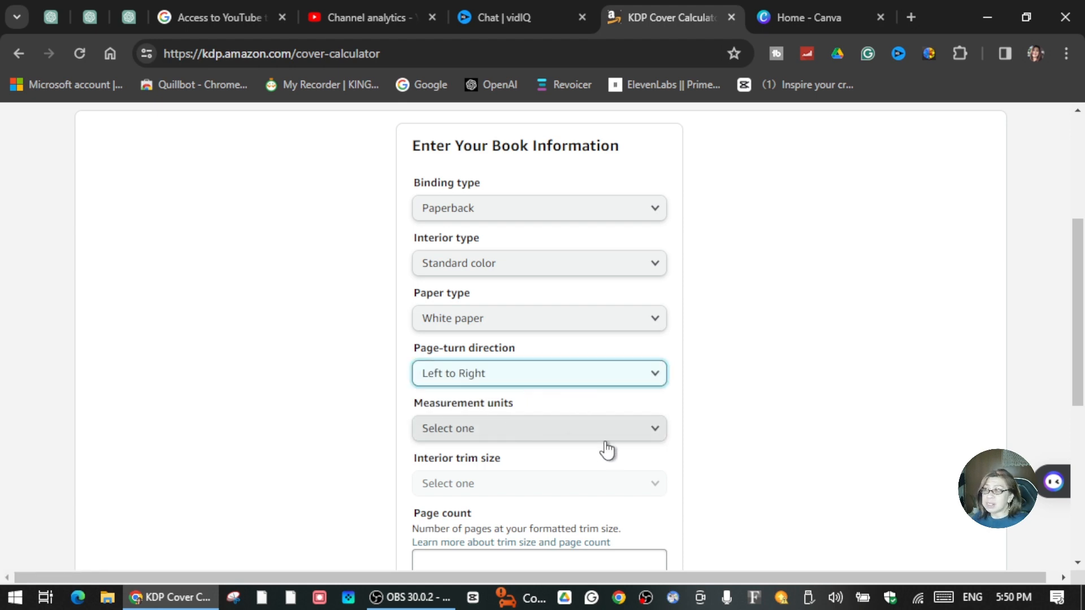
Set the measurement units to Inches and the interior trim size to 8.5 x 11 in
{"action": "left_click", "coordinate": [655, 435]}
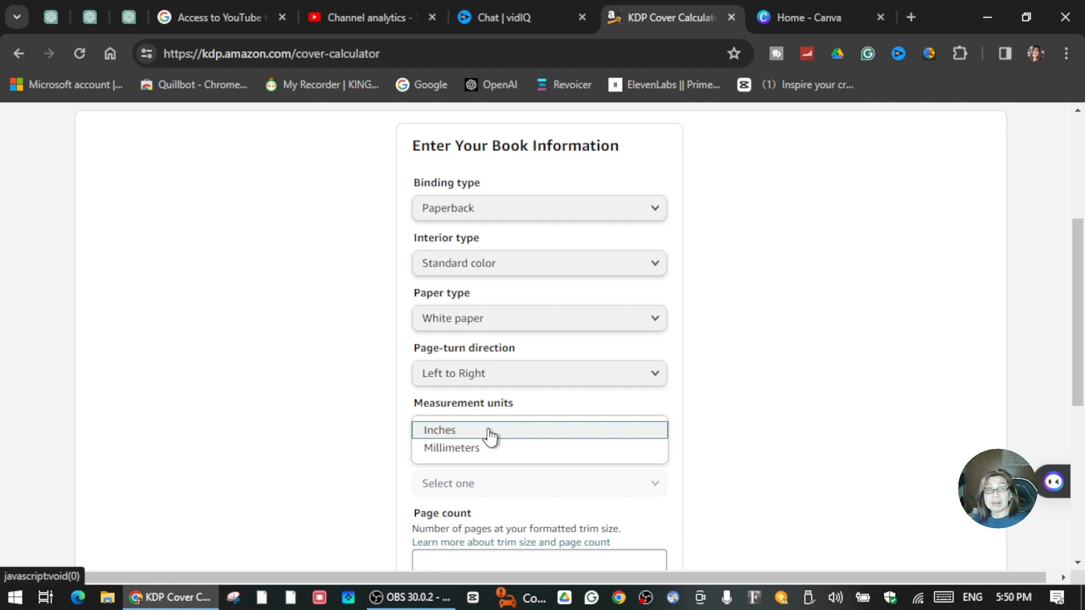
{"action": "left_click", "coordinate": [465, 434]}
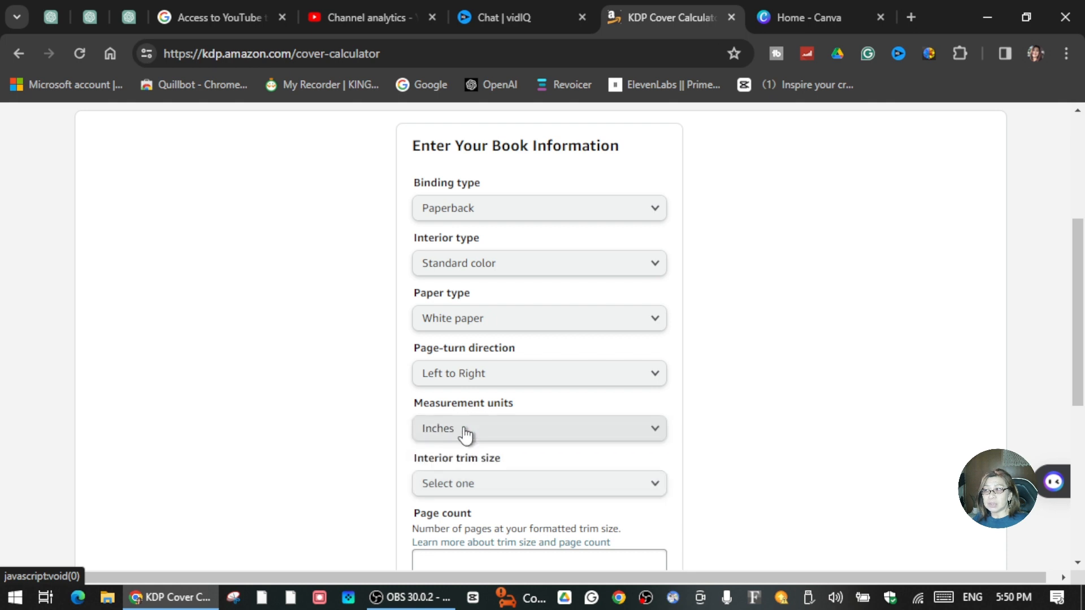
{"action": "scroll", "coordinate": [598, 428], "scroll_direction": "down", "scroll_amount": 1}
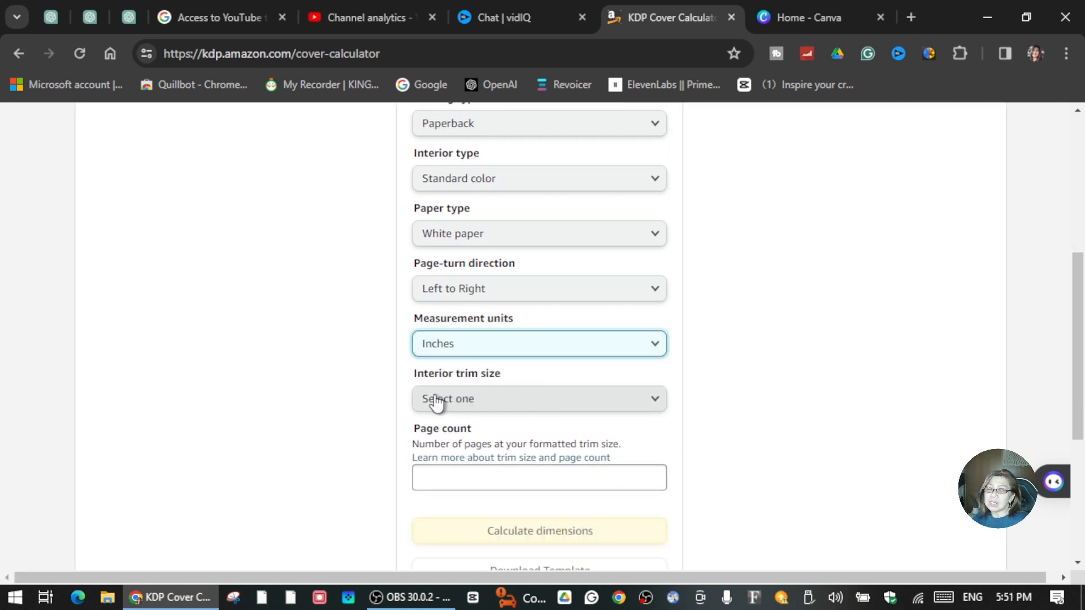
{"action": "left_click", "coordinate": [656, 404]}
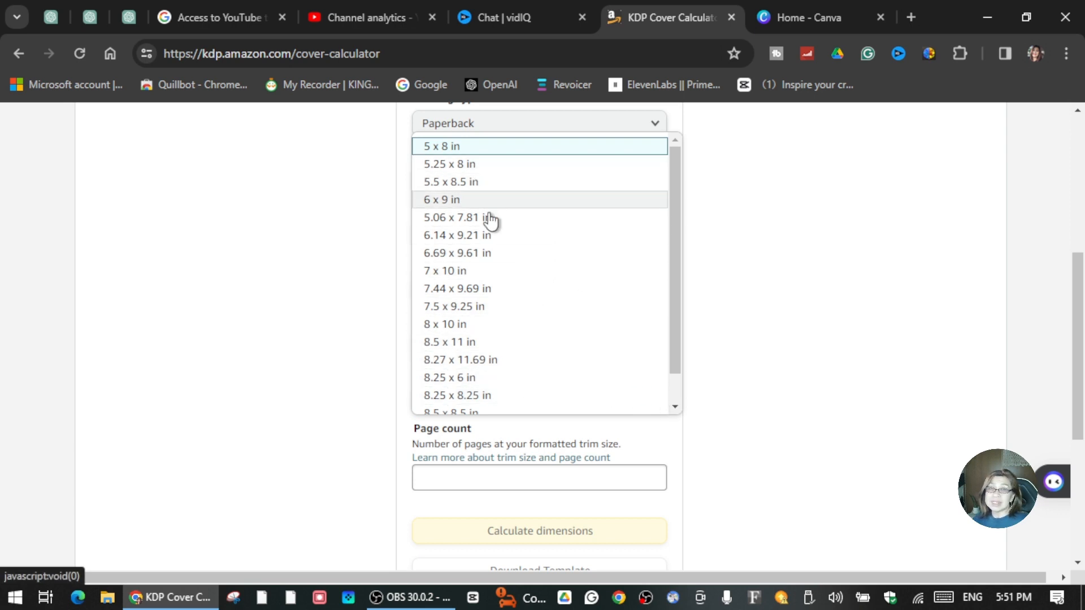
{"action": "scroll", "coordinate": [497, 282], "scroll_direction": "down", "scroll_amount": 1}
{"action": "scroll", "coordinate": [504, 382], "scroll_direction": "up", "scroll_amount": 1}
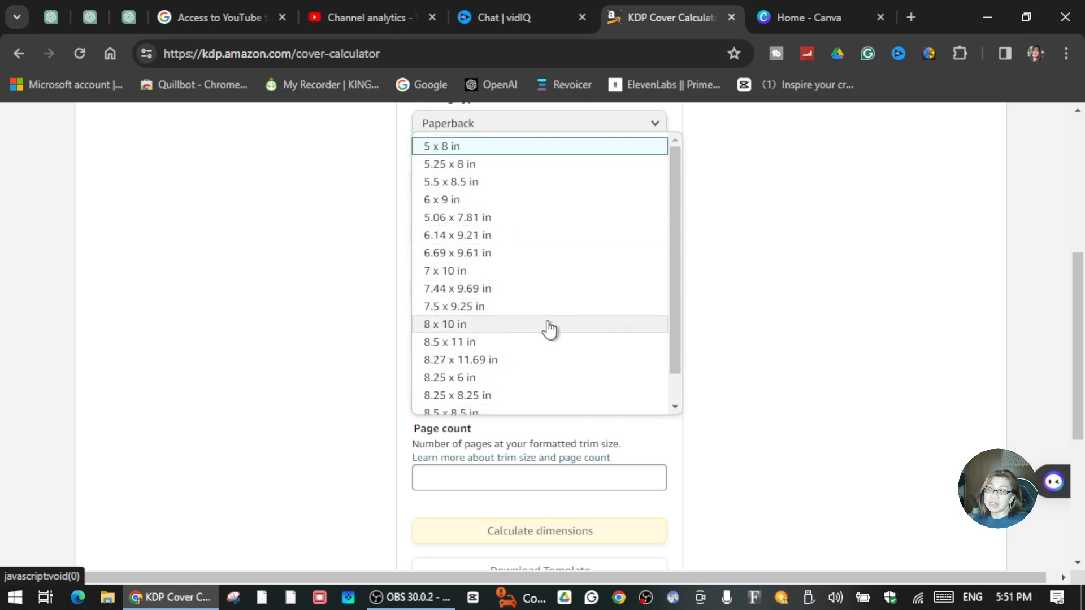
{"action": "left_click", "coordinate": [476, 344]}
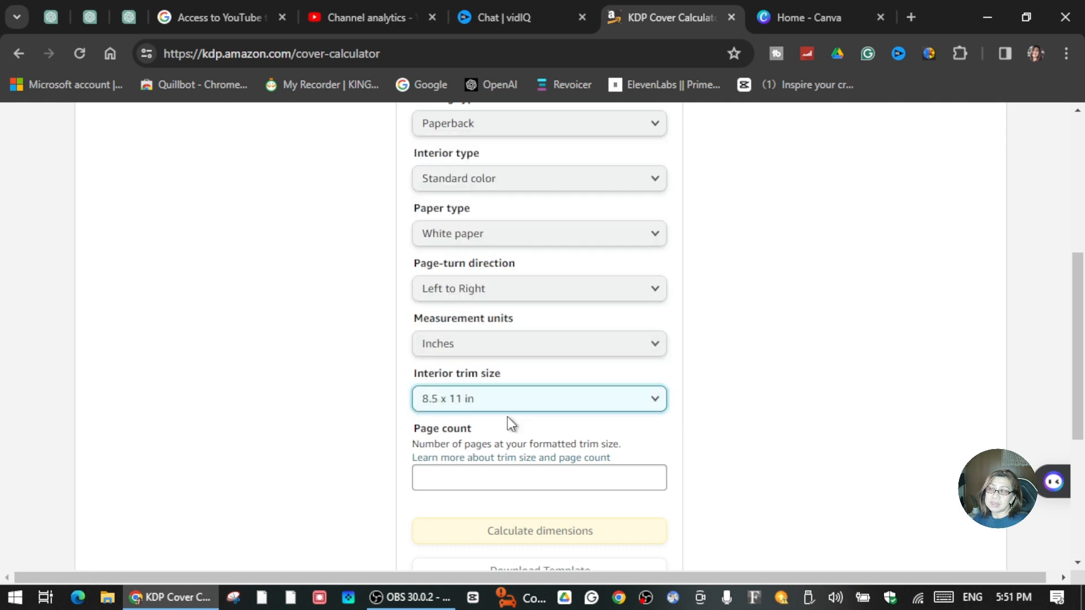
Try a page count of 20 for the book
{"action": "scroll", "coordinate": [511, 423], "scroll_direction": "down", "scroll_amount": 3}
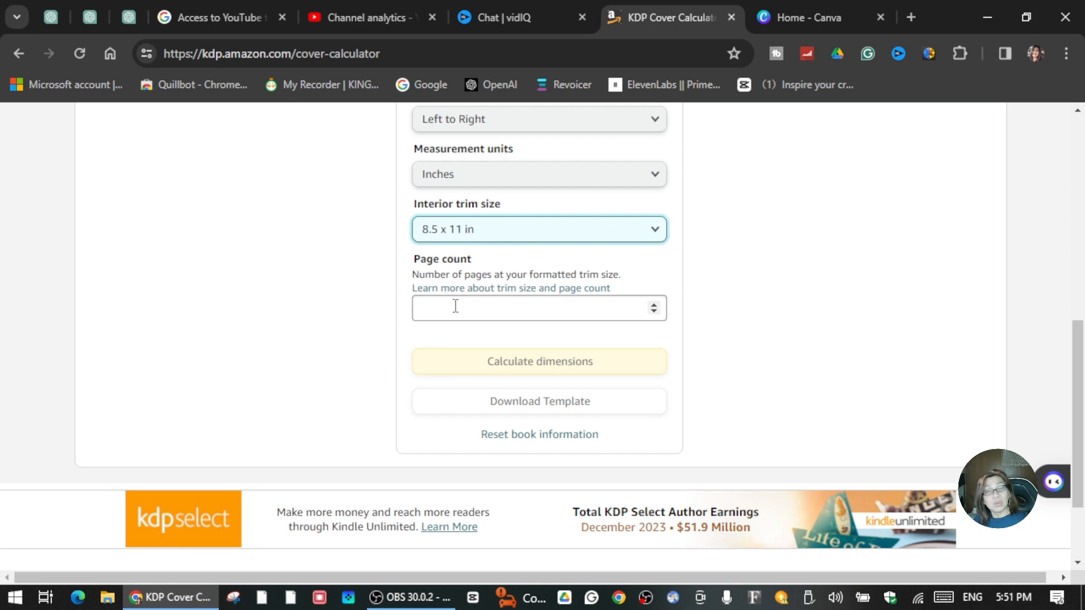
{"action": "left_click", "coordinate": [453, 306]}
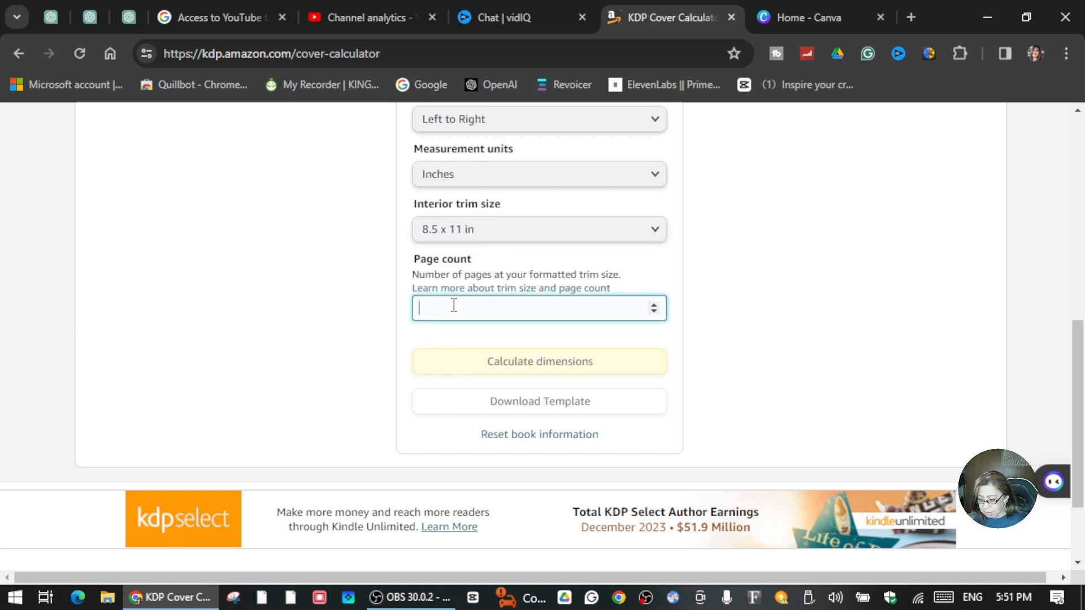
{"action": "type", "text": "1"}
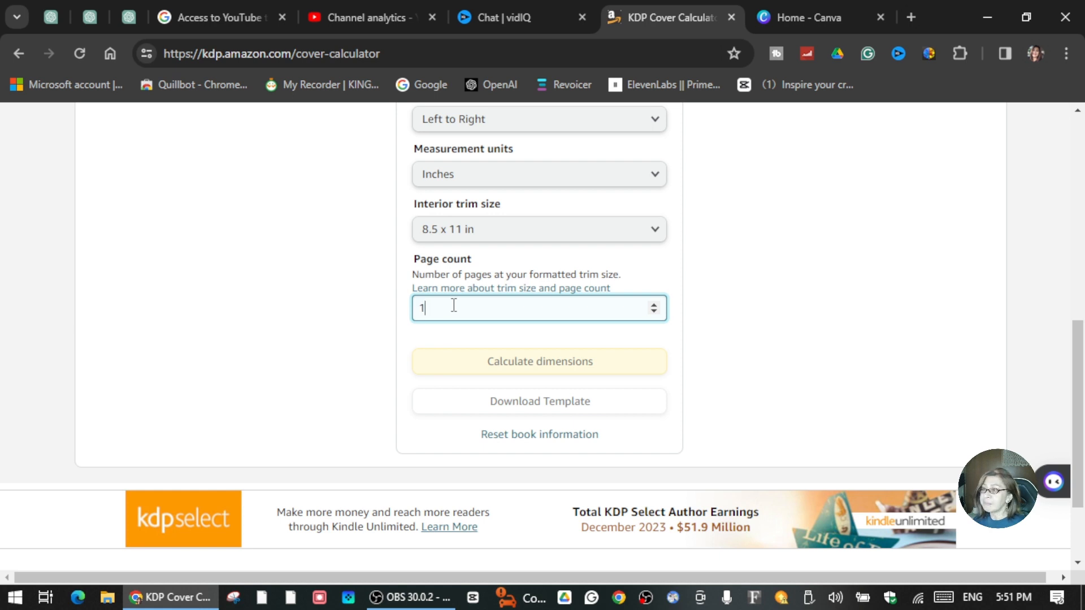
{"action": "key", "text": "BackSpace"}
{"action": "type", "text": "20"}
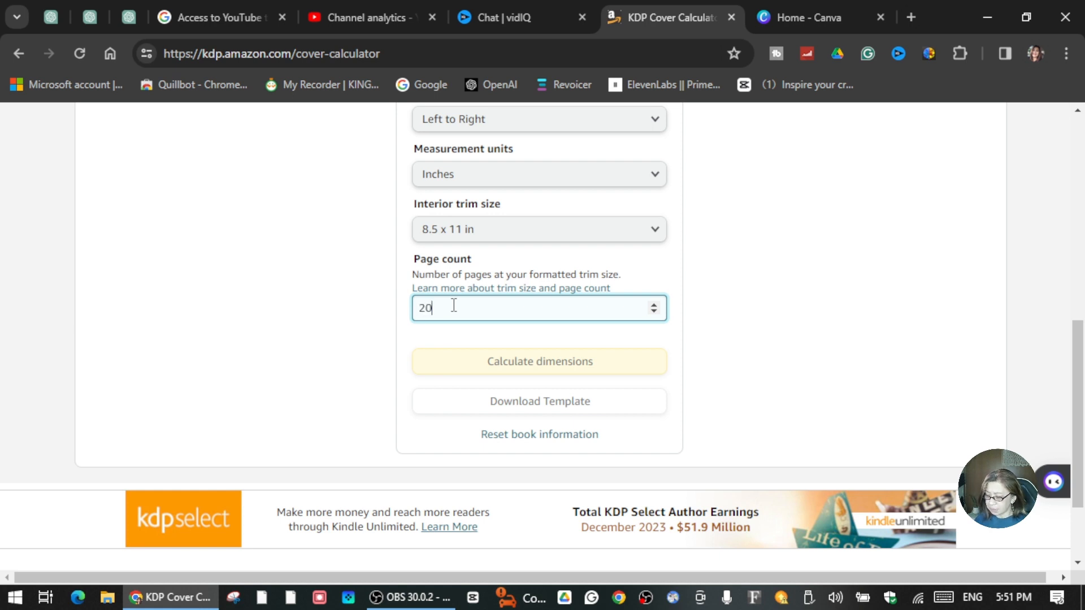
{"action": "scroll", "coordinate": [453, 305], "scroll_direction": "down", "scroll_amount": 2}
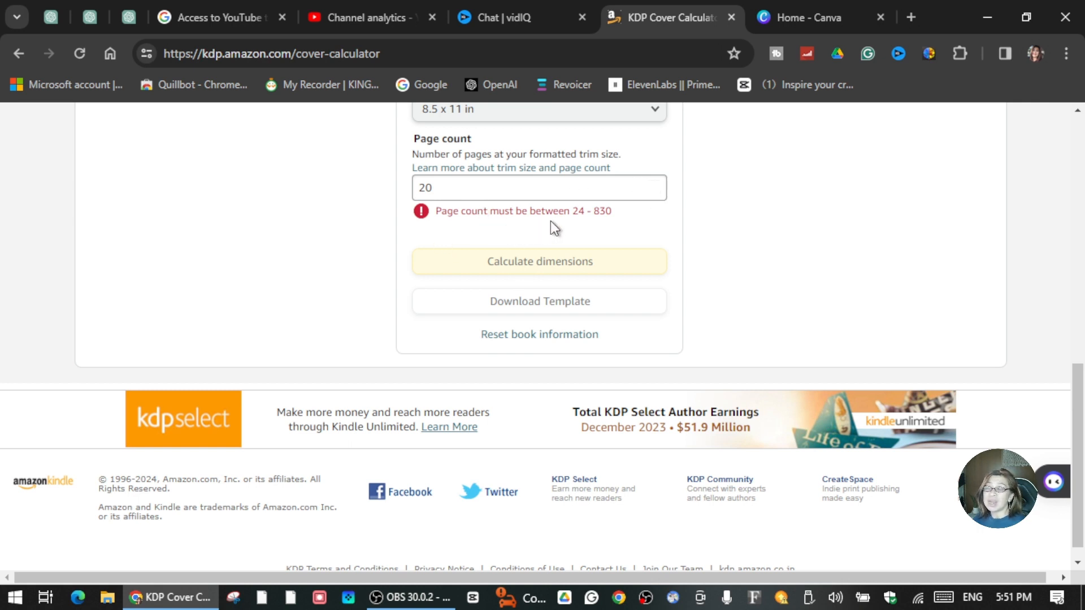
Set the page count to 25 and calculate the cover dimensions
{"action": "left_click", "coordinate": [446, 187]}
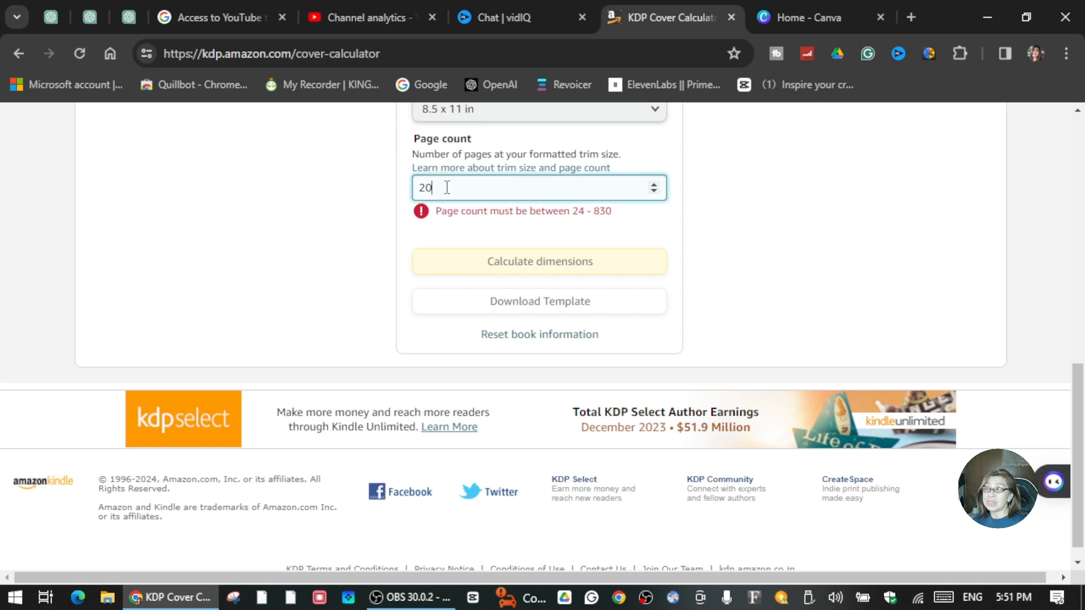
{"action": "key", "text": "BackSpace"}
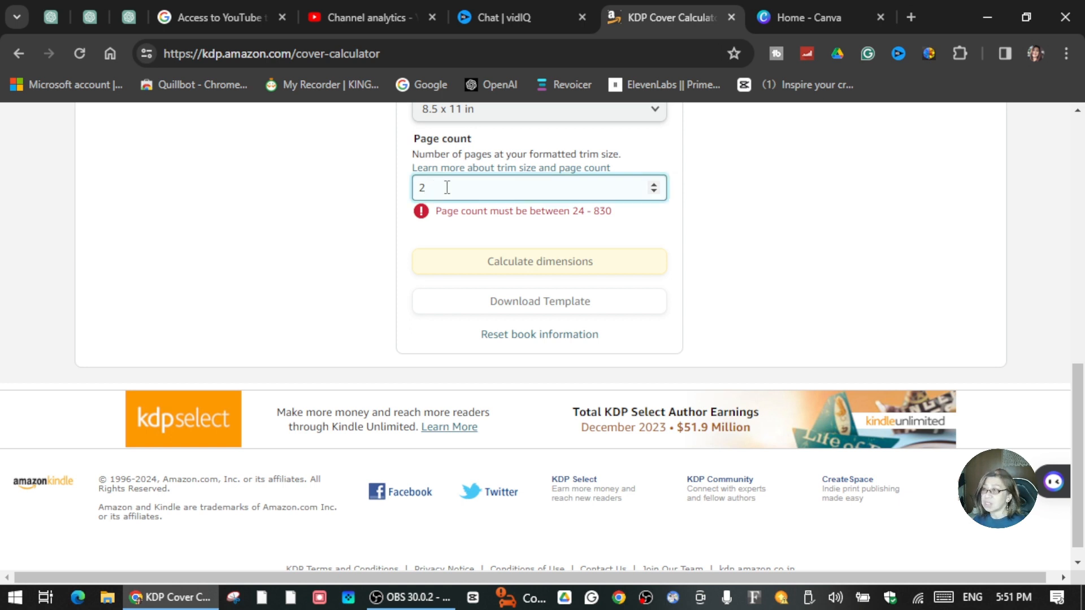
{"action": "type", "text": "4"}
{"action": "key", "text": "BackSpace"}
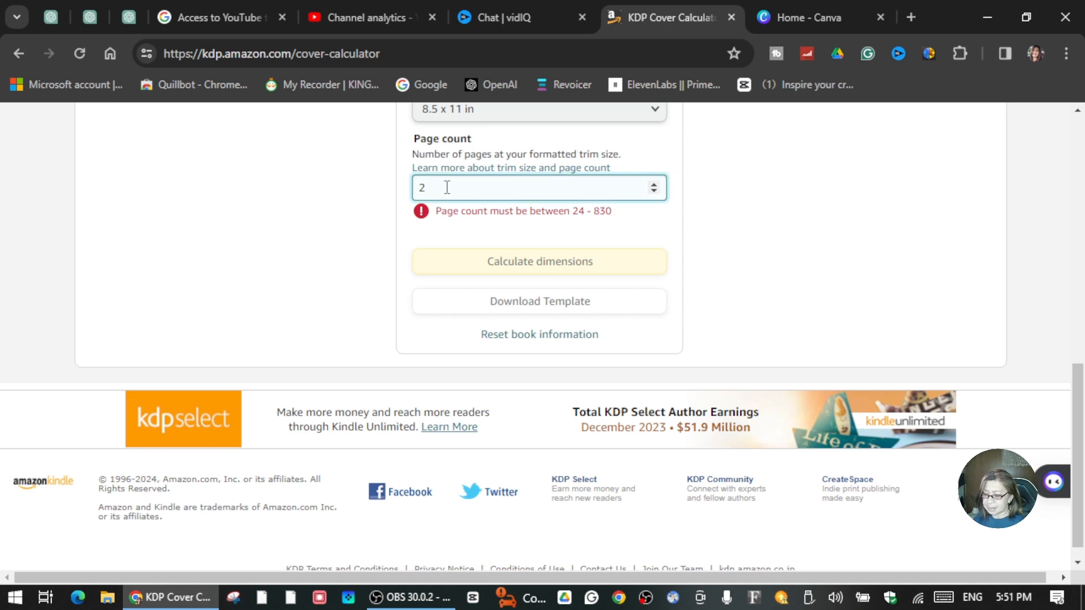
{"action": "type", "text": "5"}
{"action": "left_click", "coordinate": [649, 218]}
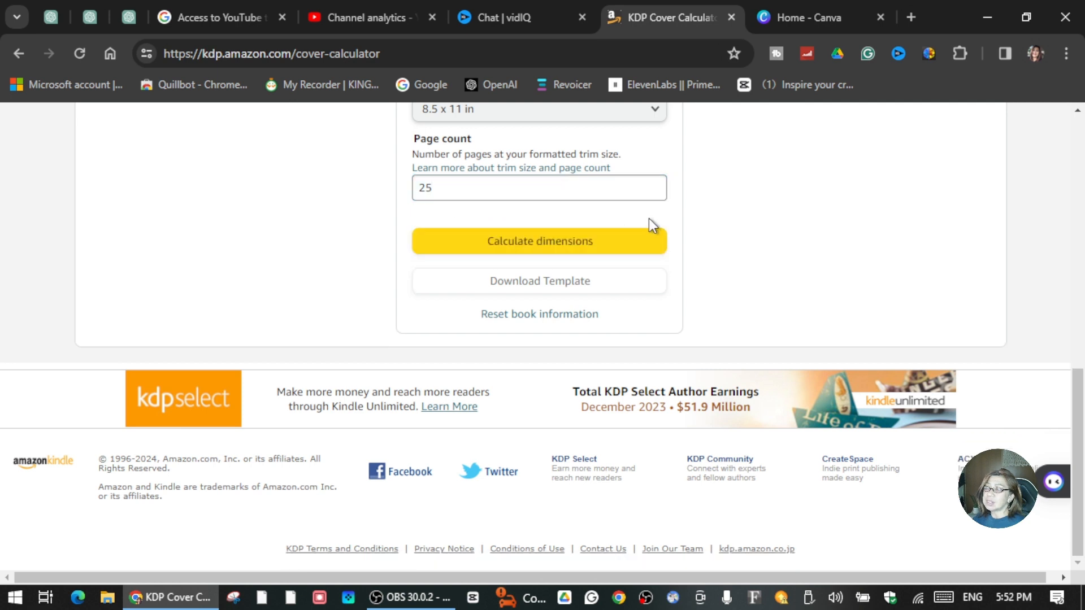
{"action": "left_click", "coordinate": [554, 242]}
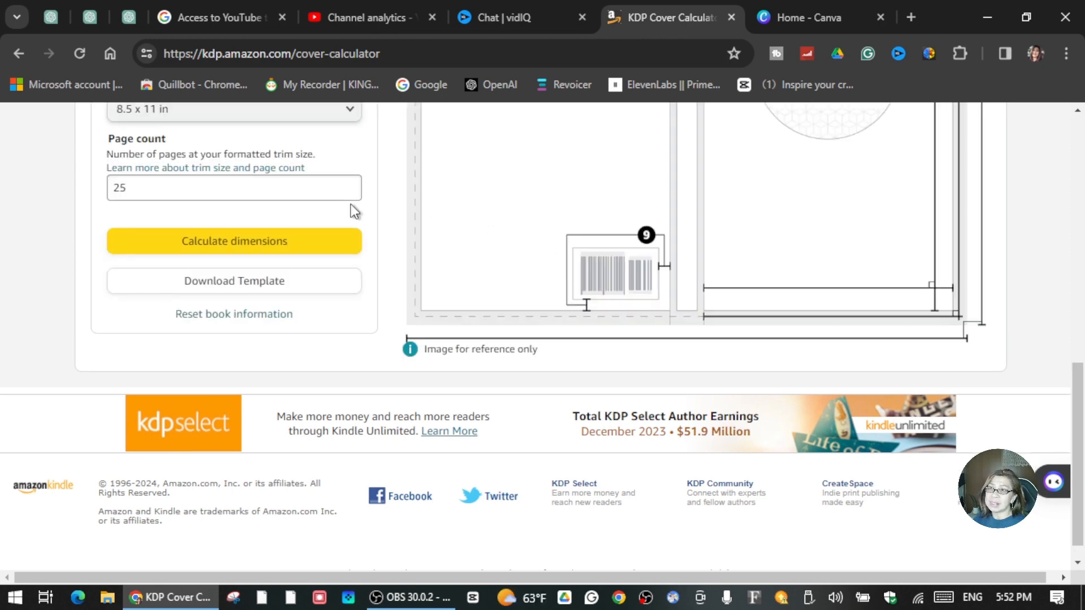
Review the calculated cover layout and download its template as PAPERBACK_8.500x11.000_25_STANDARD_WHITE_en_US.zip
{"action": "scroll", "coordinate": [709, 223], "scroll_direction": "up", "scroll_amount": 7}
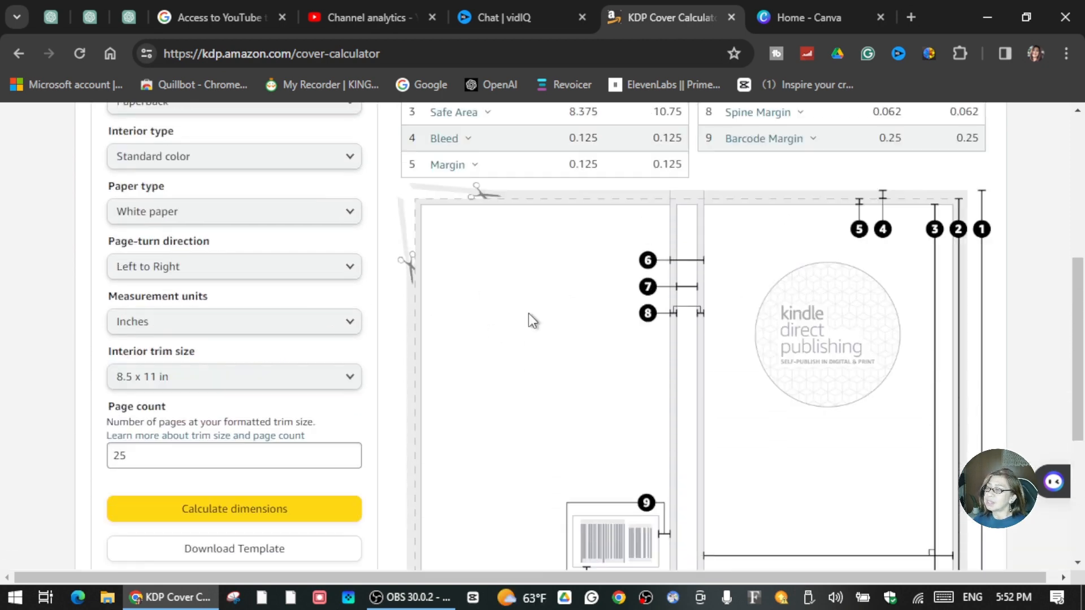
{"action": "scroll", "coordinate": [509, 317], "scroll_direction": "down", "scroll_amount": 3}
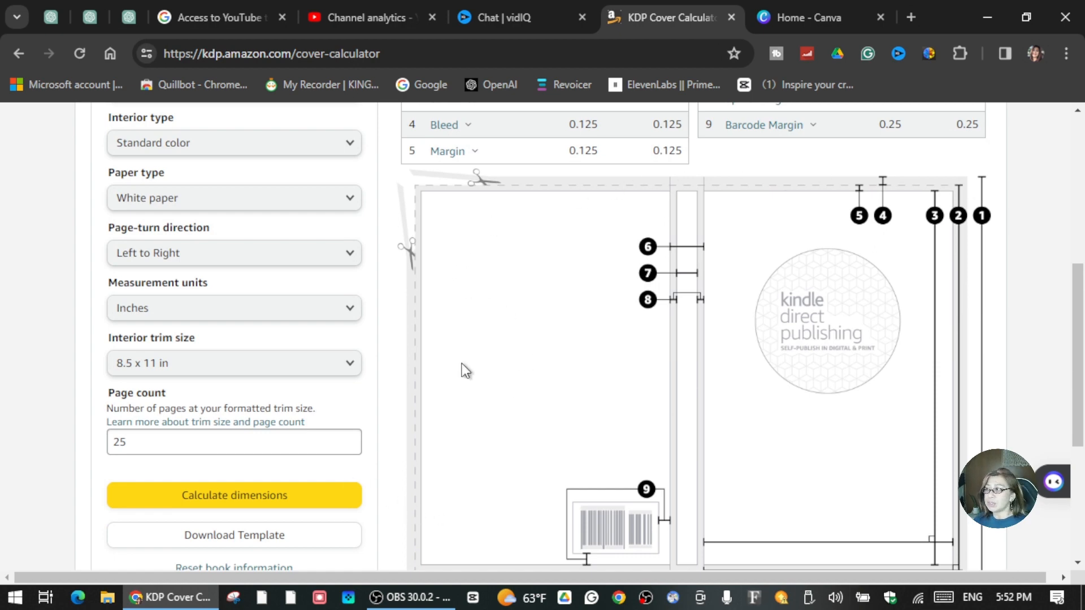
{"action": "scroll", "coordinate": [462, 370], "scroll_direction": "down", "scroll_amount": 2}
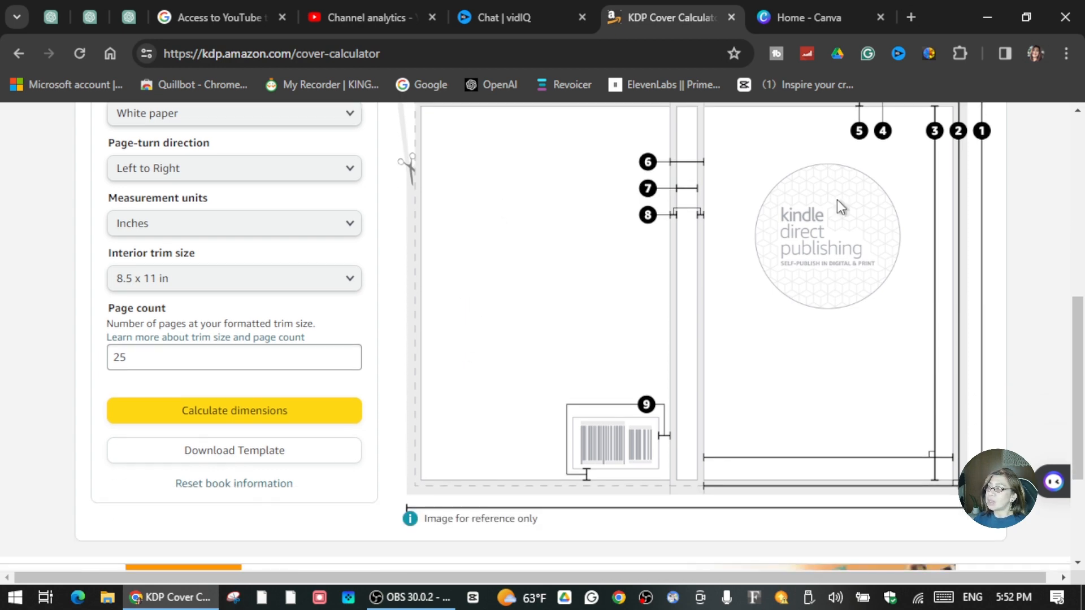
{"action": "left_click", "coordinate": [244, 450]}
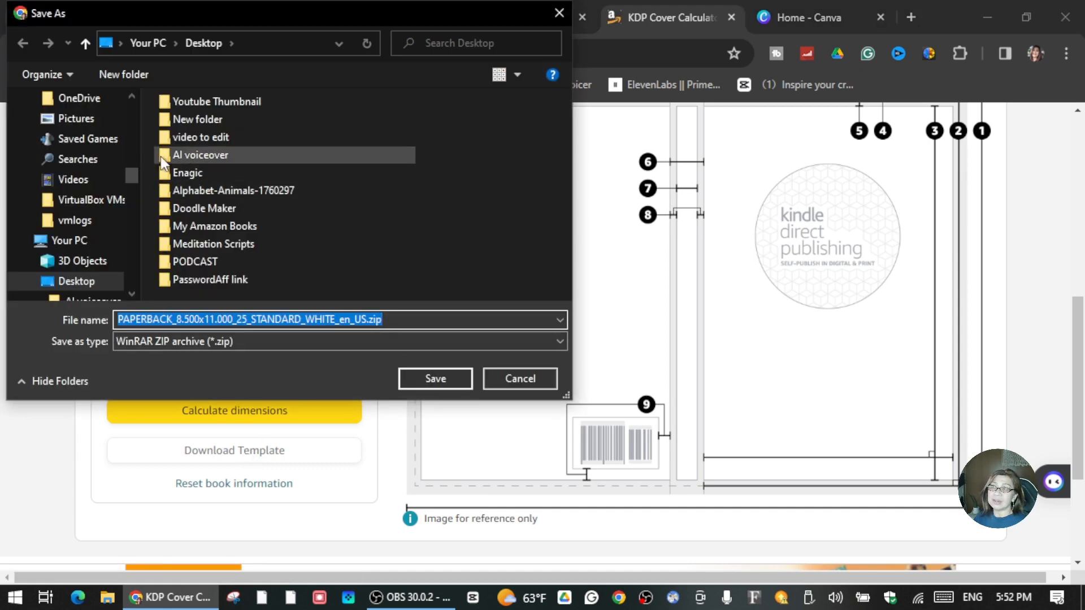
{"action": "left_click", "coordinate": [451, 375]}
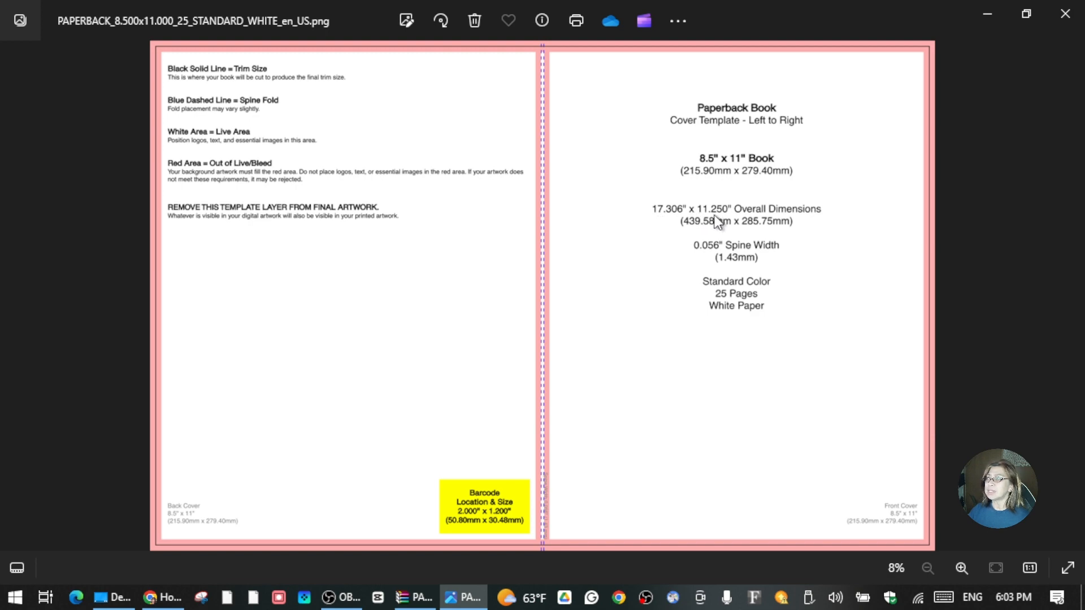
Switch to Canva and create a custom-size design 17.306 in wide and 11.250 in high
{"action": "left_click", "coordinate": [986, 17]}
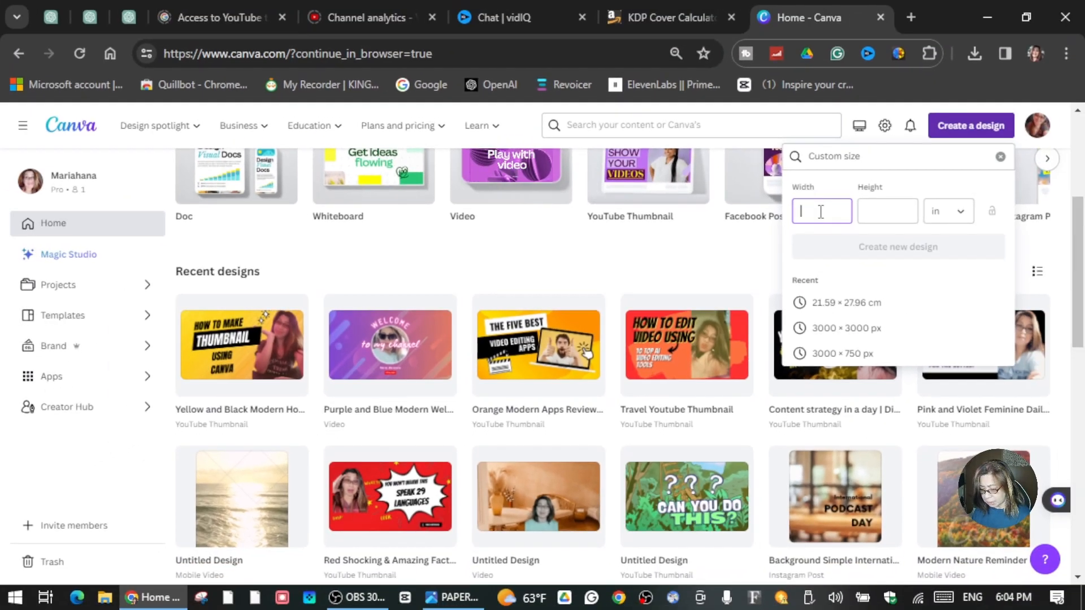
{"action": "type", "text": "17"}
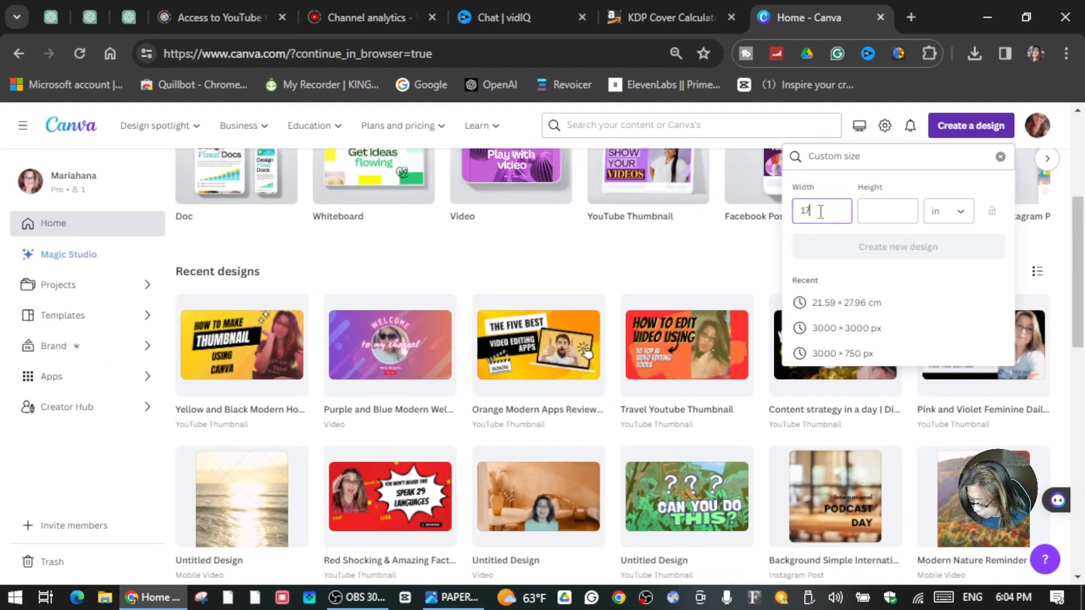
{"action": "type", "text": "30"}
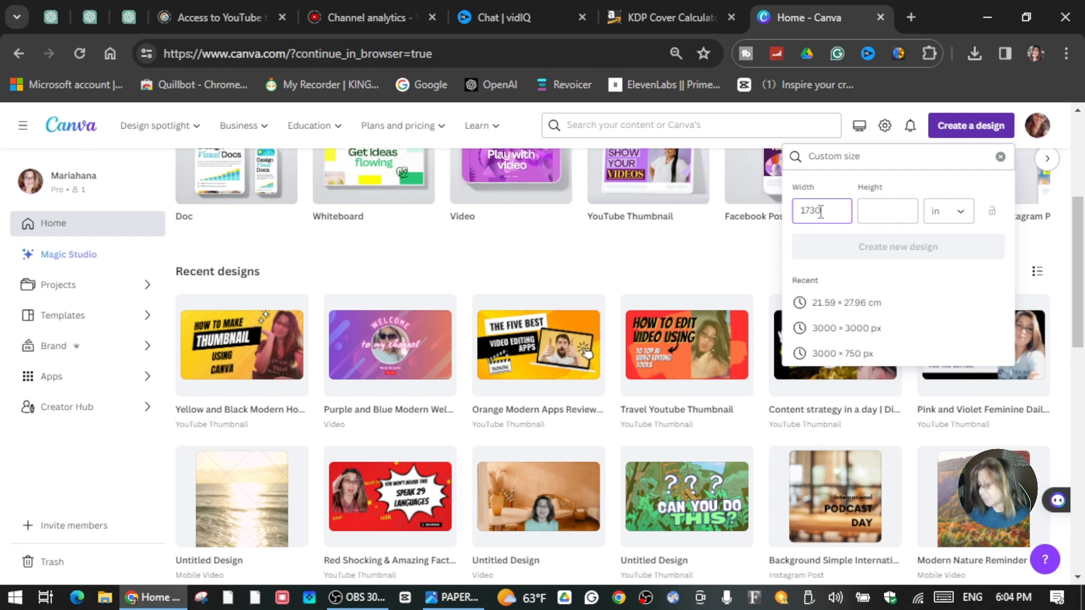
{"action": "type", "text": "6"}
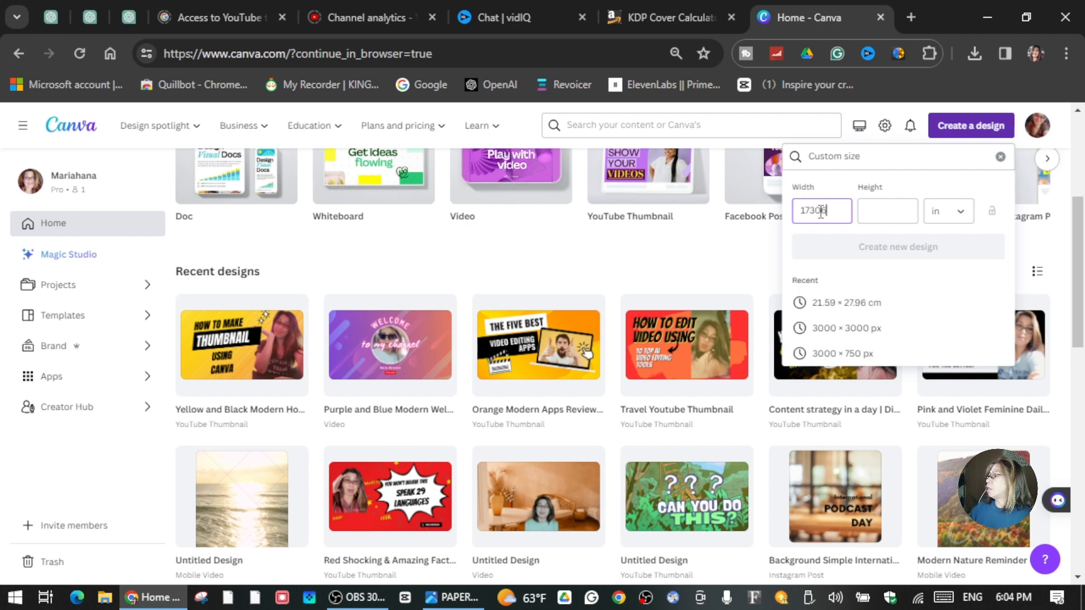
{"action": "left_click", "coordinate": [882, 212]}
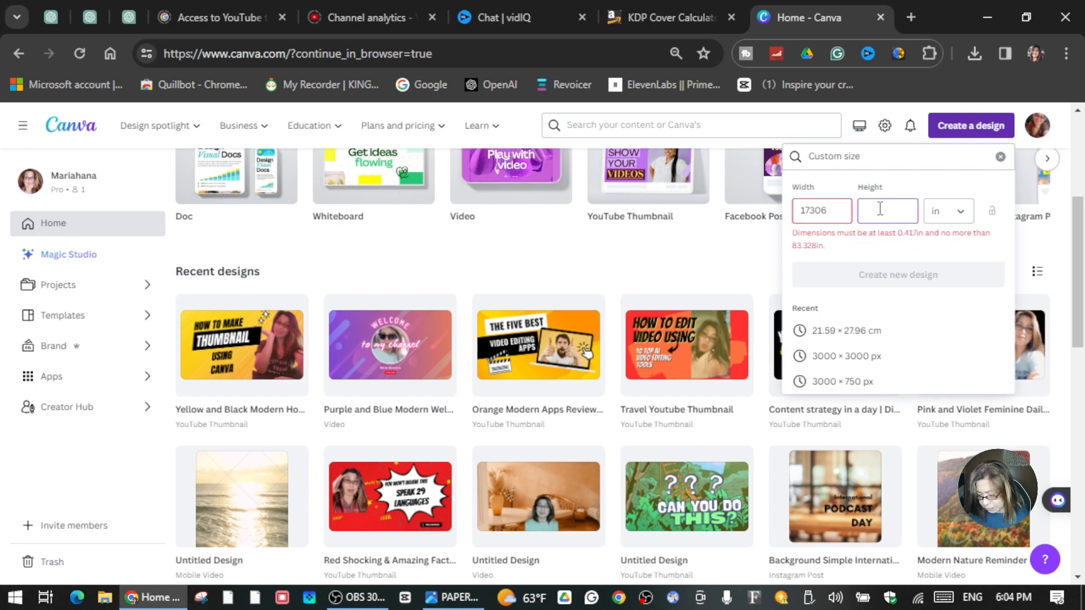
{"action": "type", "text": "11"}
{"action": "type", "text": ".250"}
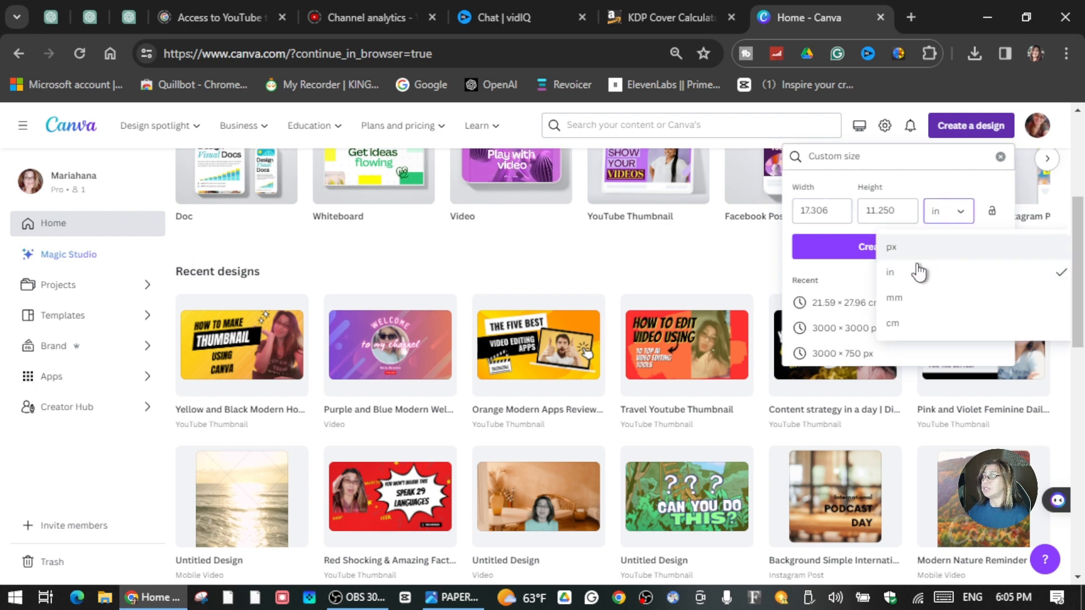
{"action": "left_click", "coordinate": [898, 281]}
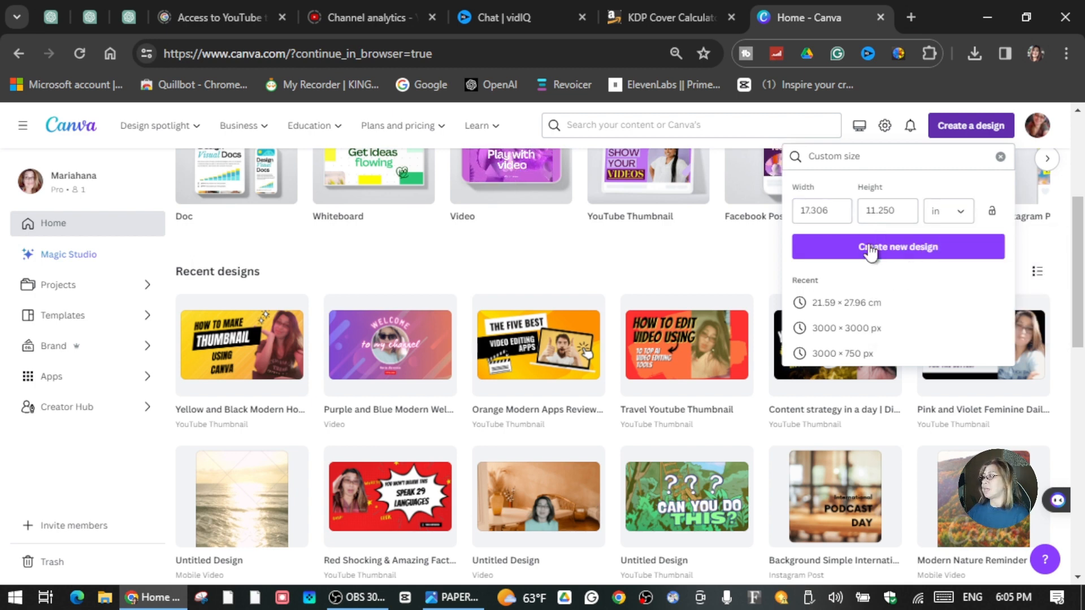
{"action": "left_click", "coordinate": [811, 156]}
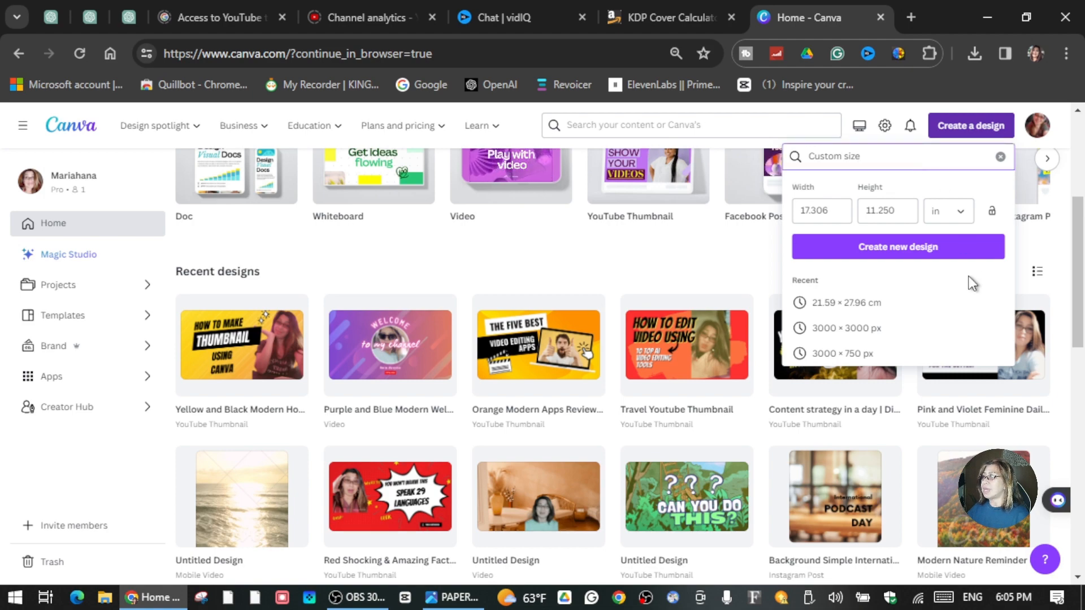
{"action": "left_click", "coordinate": [869, 253]}
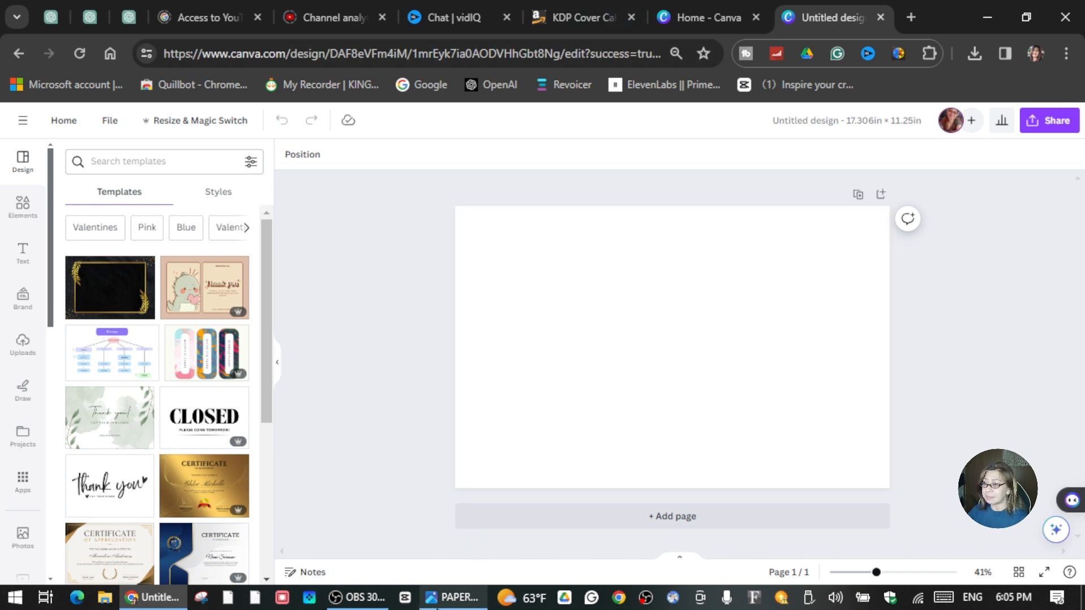
Copy the open PAPERBACK_8.500x11.000_25_STANDARD_WHITE_en_US.png image from the image viewer and paste it onto the blank Canva page
{"action": "left_click", "coordinate": [452, 600]}
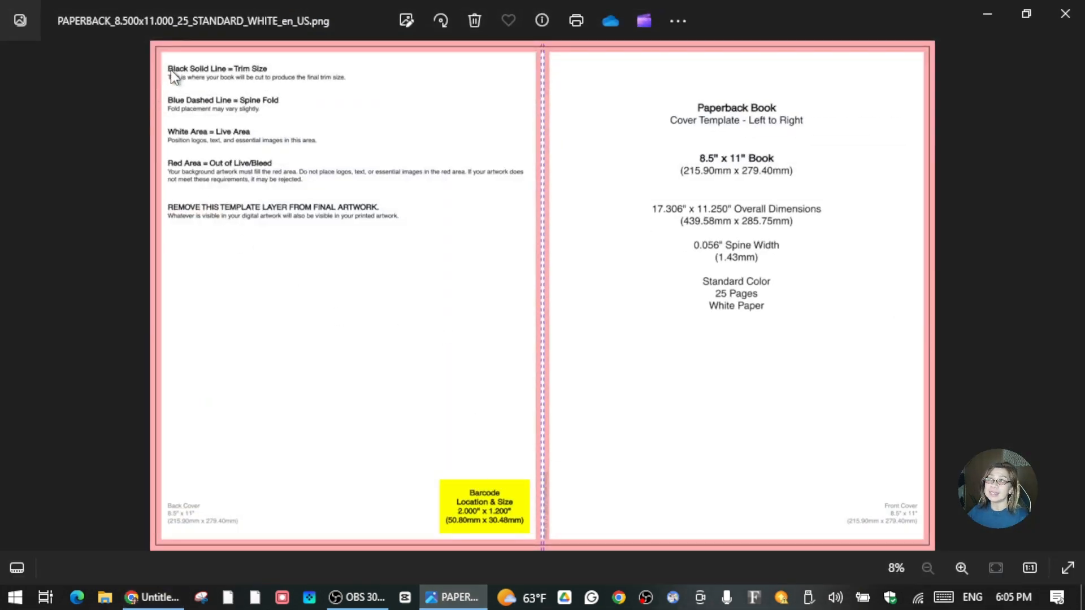
{"action": "right_click", "coordinate": [557, 268]}
{"action": "left_click", "coordinate": [654, 89]}
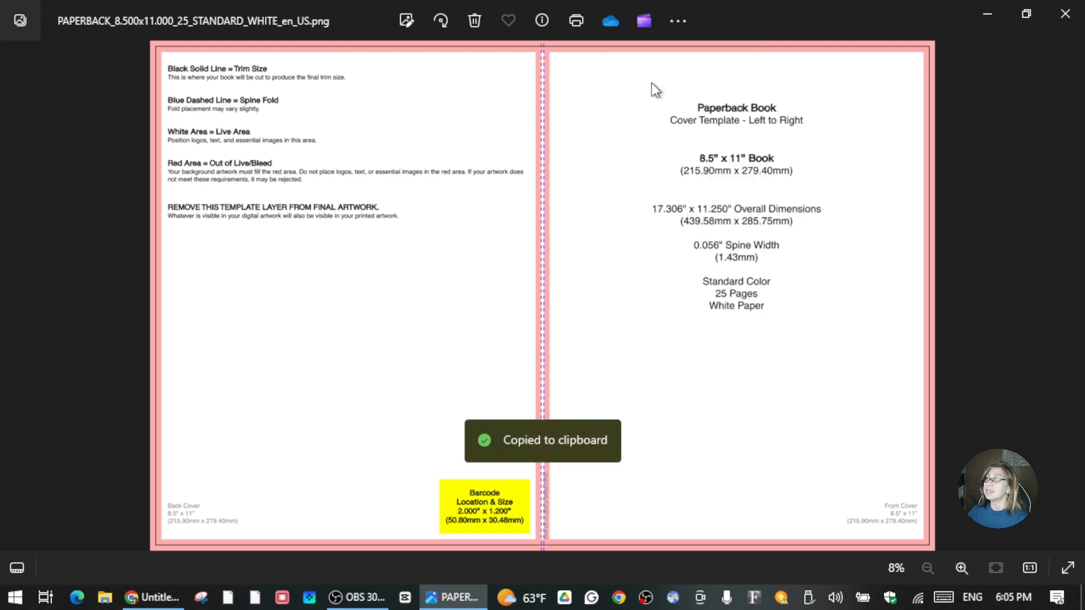
{"action": "left_click", "coordinate": [986, 17]}
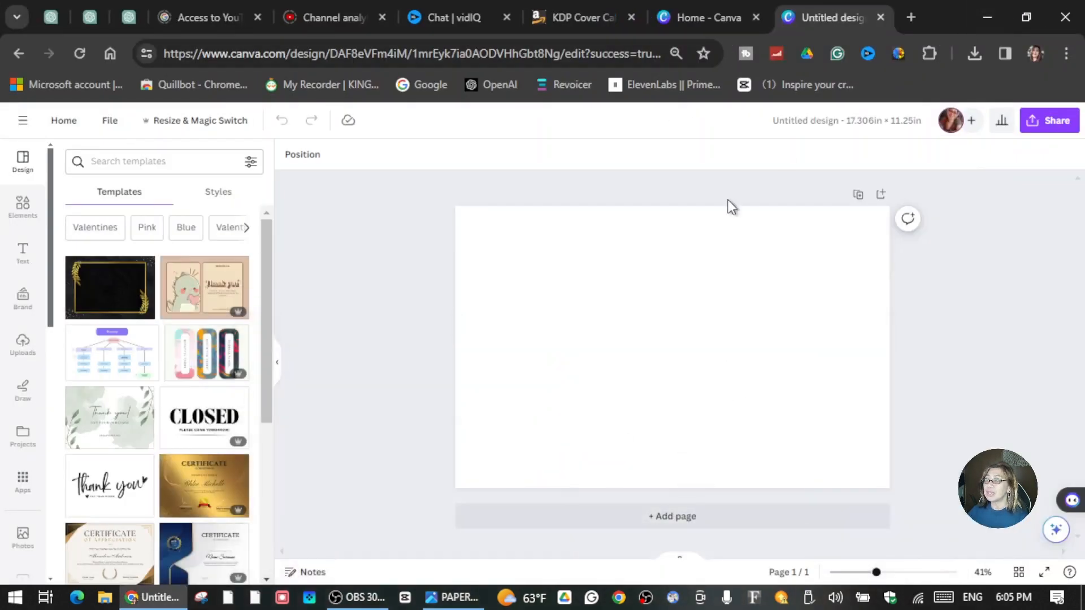
{"action": "right_click", "coordinate": [504, 248]}
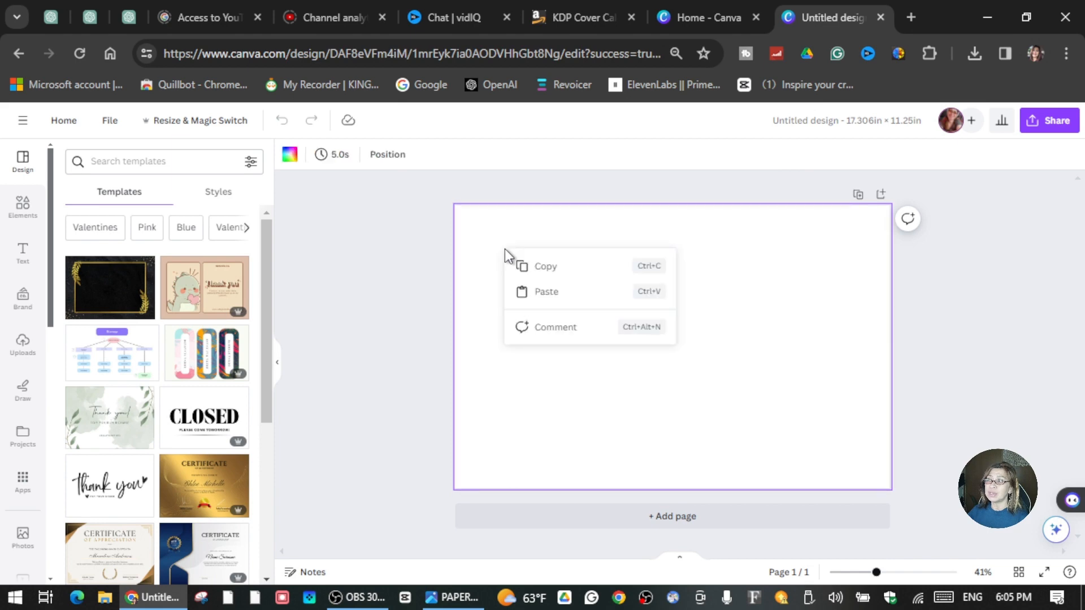
{"action": "left_click", "coordinate": [560, 294]}
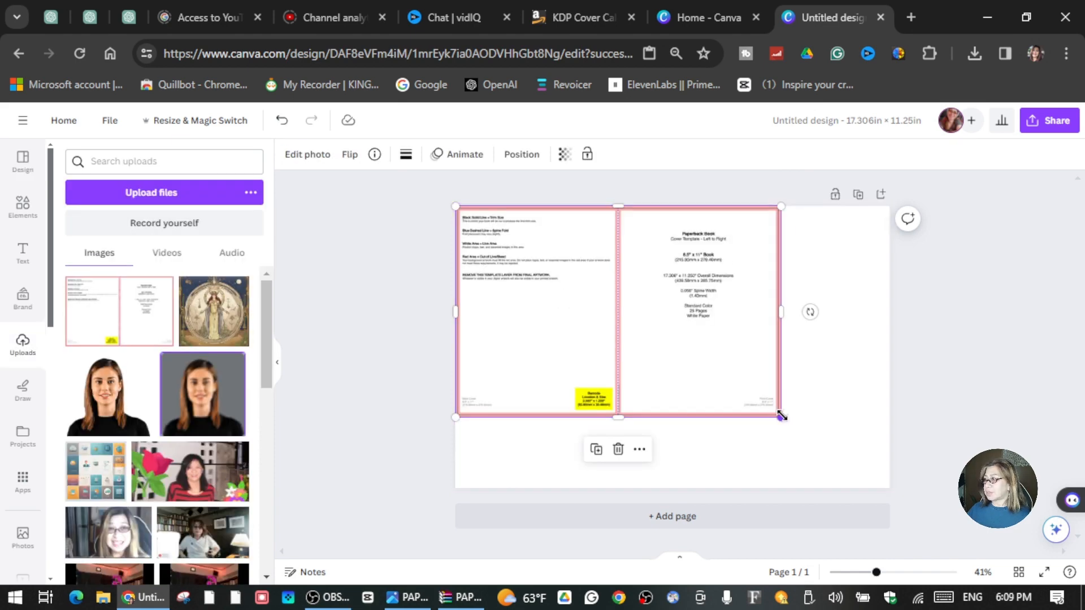
Enlarge the pasted cover template image until it fills the whole page edge to edge
{"action": "left_click_drag", "start_coordinate": [781, 417], "coordinate": [889, 473]}
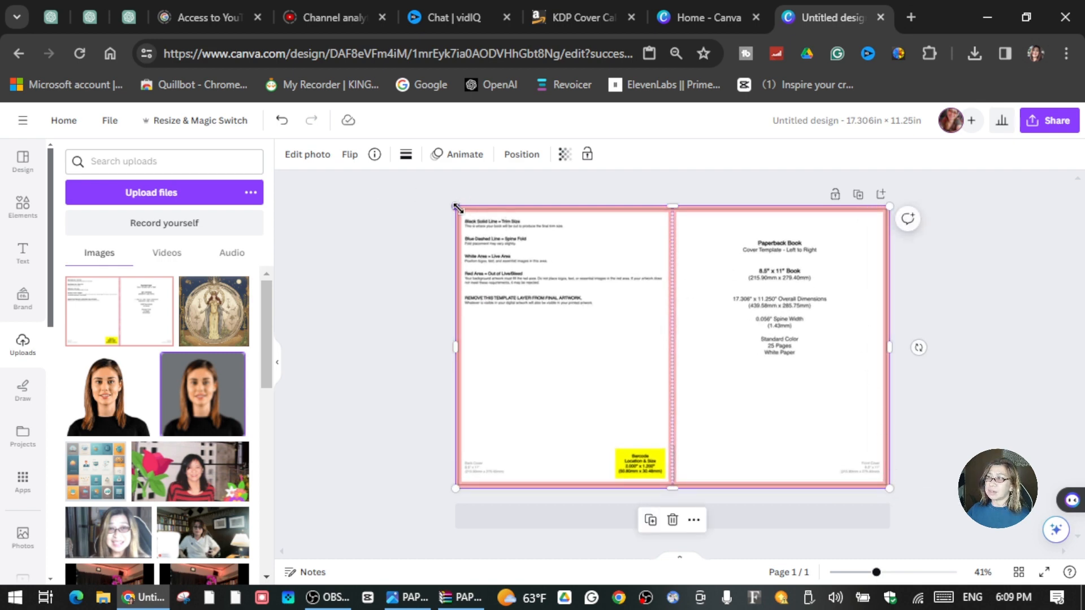
{"action": "left_click", "coordinate": [434, 230]}
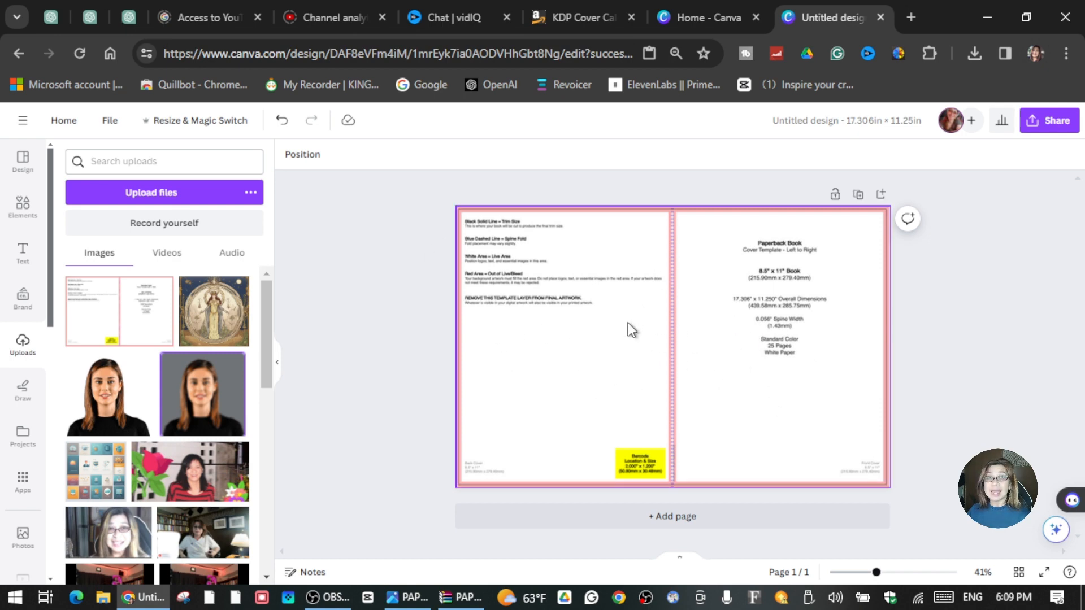
{"action": "mouse_move", "coordinate": [631, 329]}
{"action": "left_mouse_down"}
{"action": "mouse_move", "coordinate": [632, 318]}
{"action": "mouse_move", "coordinate": [635, 327]}
{"action": "left_mouse_up"}
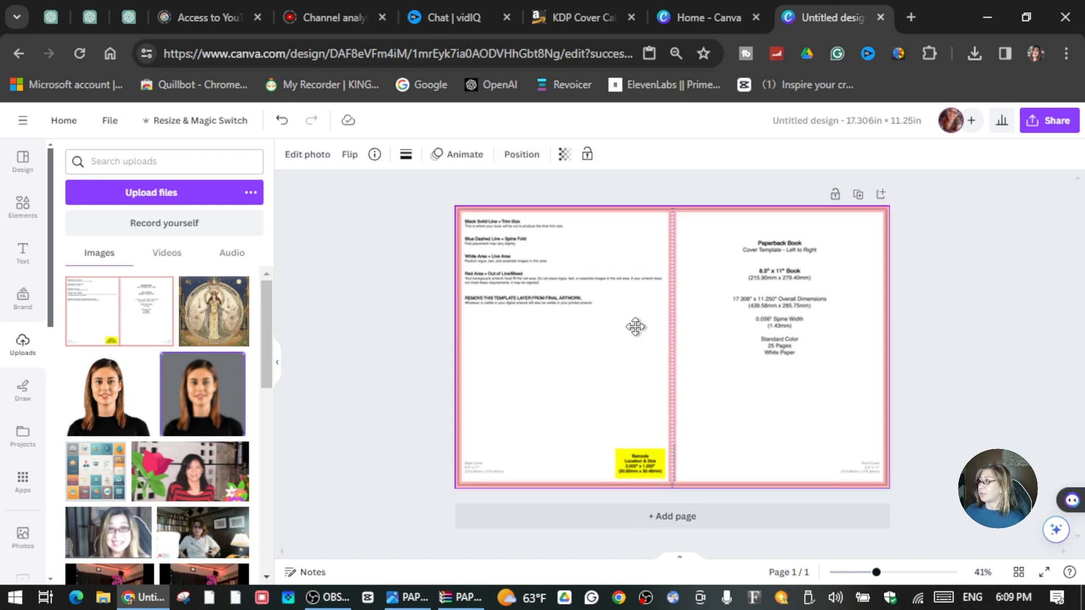
{"action": "left_click", "coordinate": [380, 272]}
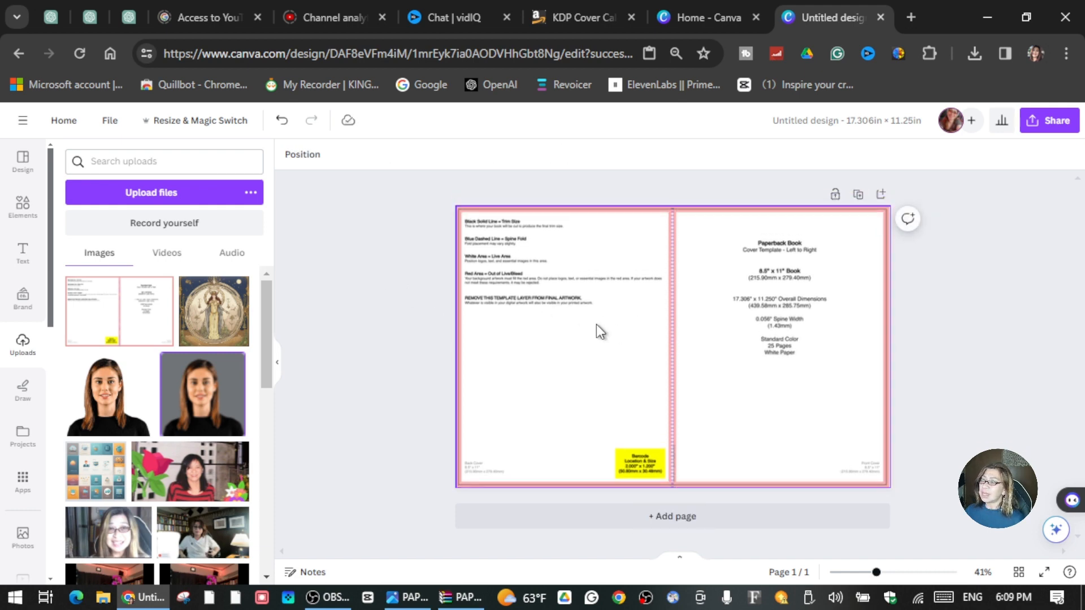
Set the cover template image's transparency to 22 so it serves as a faint guide
{"action": "left_click", "coordinate": [628, 337]}
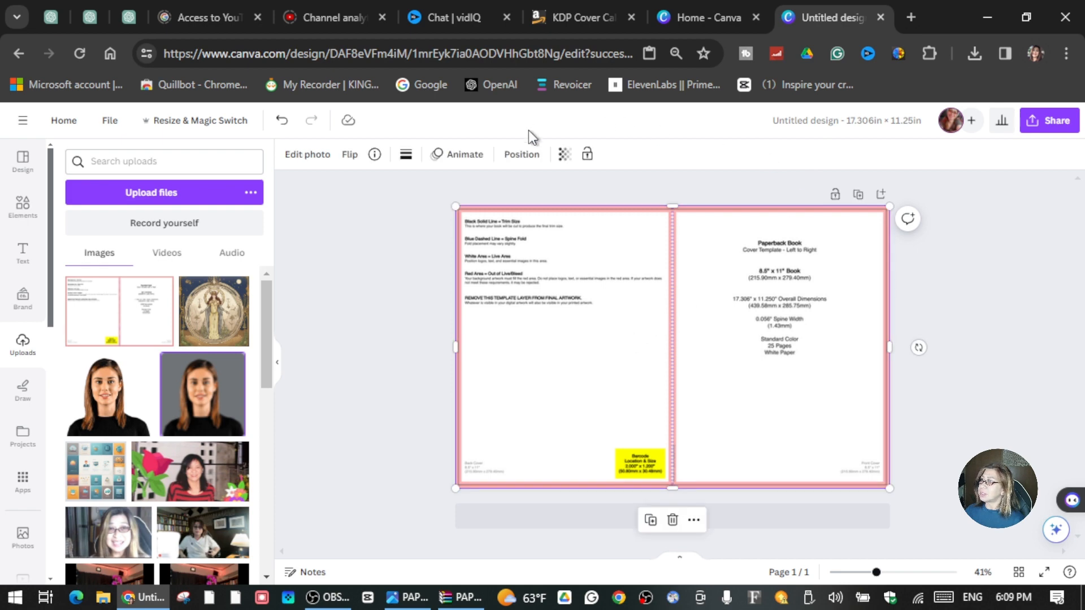
{"action": "left_click", "coordinate": [565, 155]}
{"action": "left_click_drag", "start_coordinate": [565, 205], "coordinate": [473, 226]}
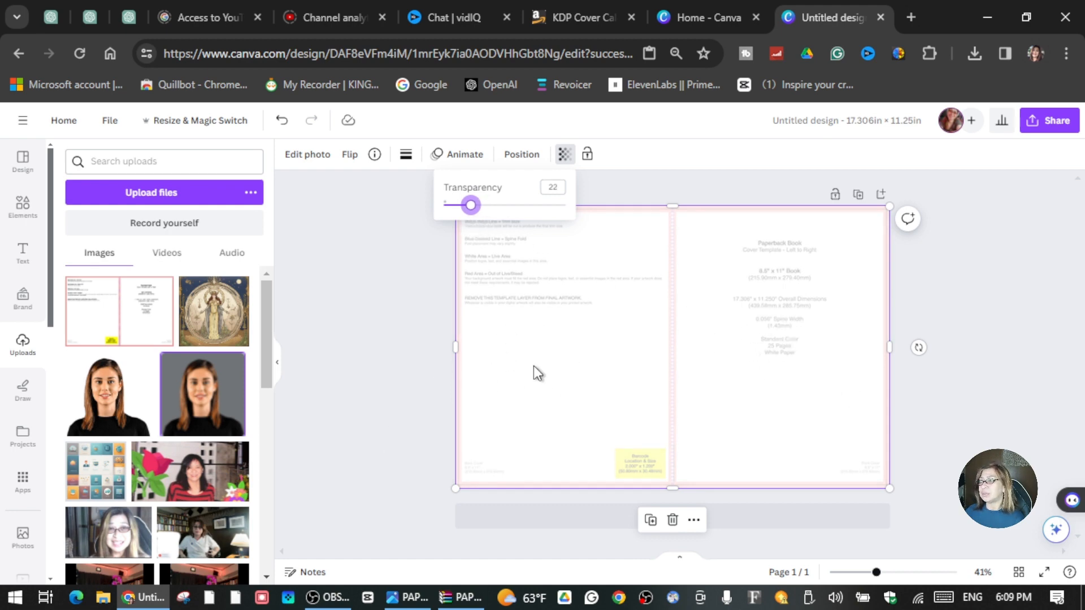
{"action": "left_click", "coordinate": [615, 357]}
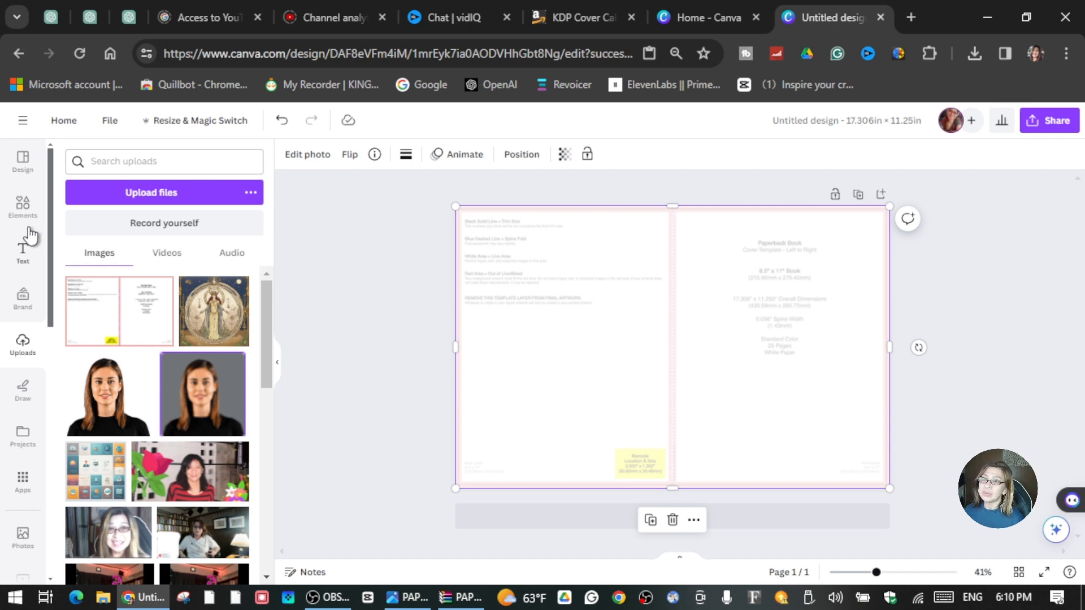
Search the elements library for "children book" and look through the results
{"action": "left_click", "coordinate": [23, 210]}
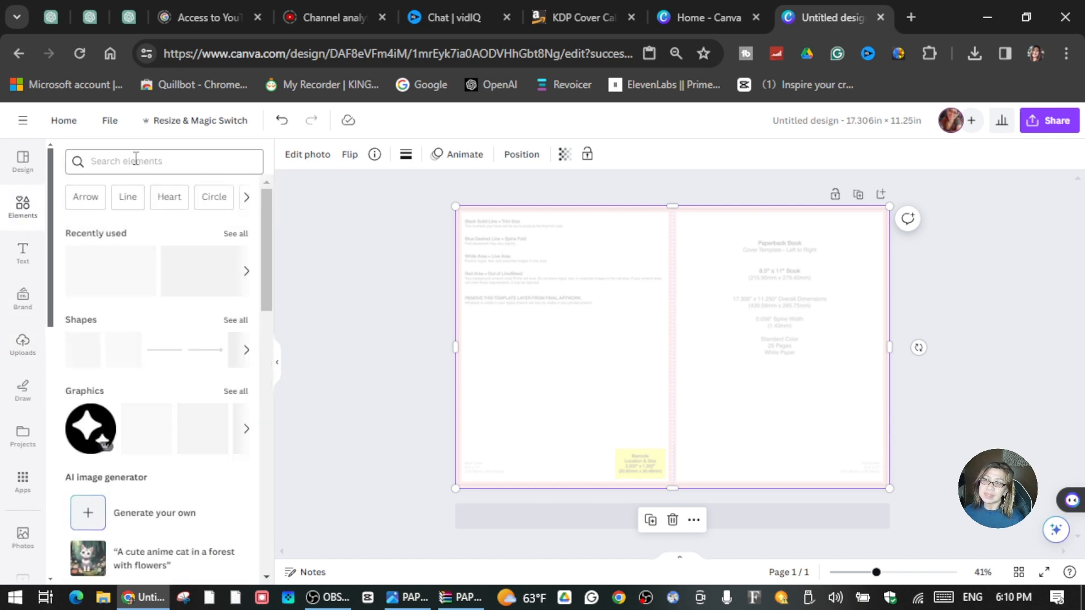
{"action": "left_click", "coordinate": [151, 162]}
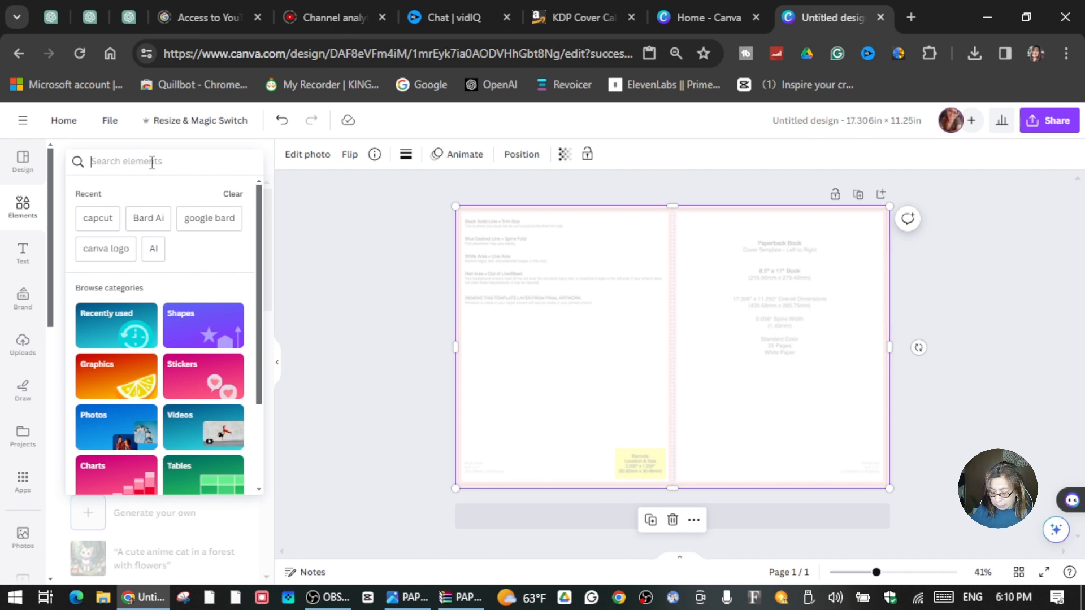
{"action": "type", "text": "chil"}
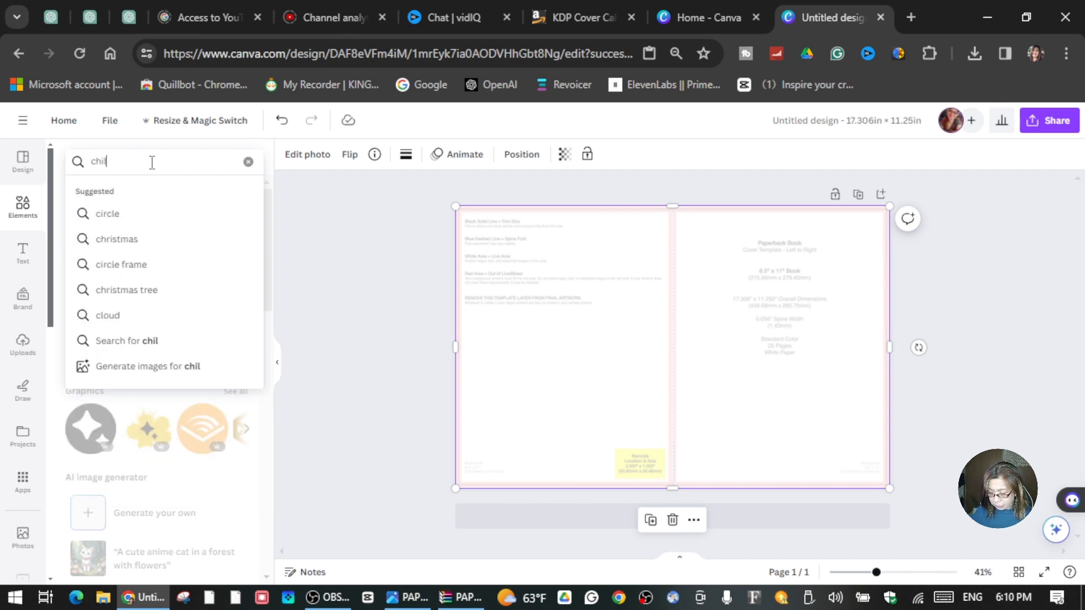
{"action": "type", "text": "dren book"}
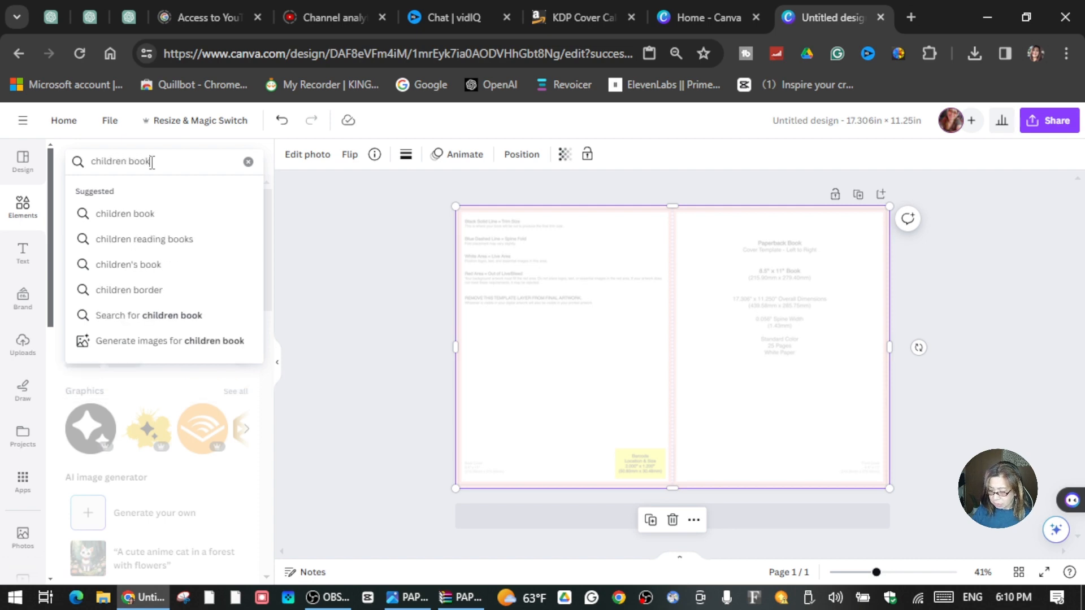
{"action": "key", "text": "Return"}
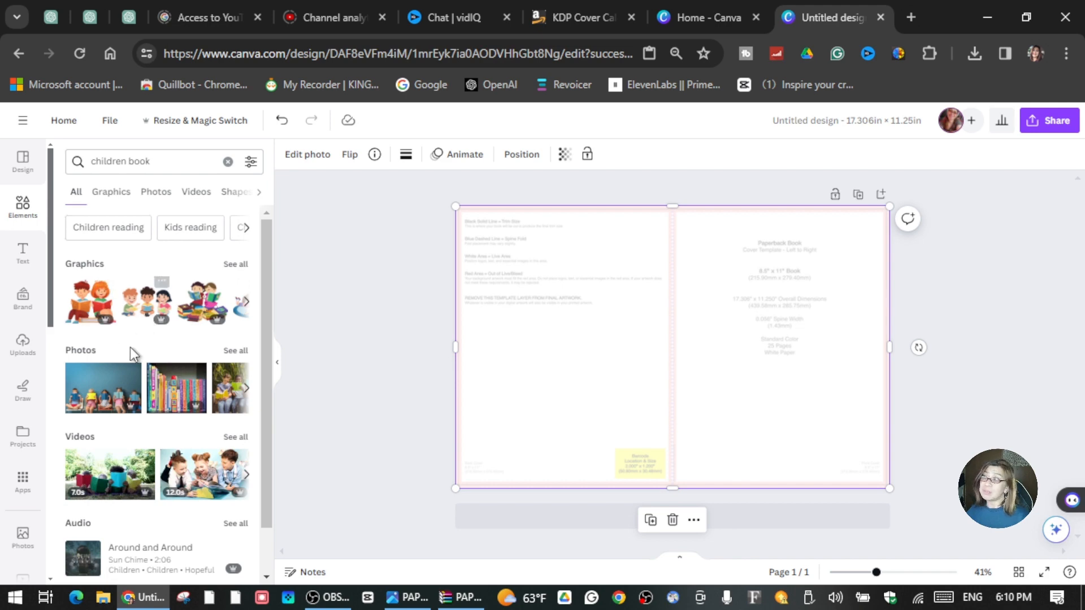
{"action": "scroll", "coordinate": [152, 421], "scroll_direction": "down", "scroll_amount": 1}
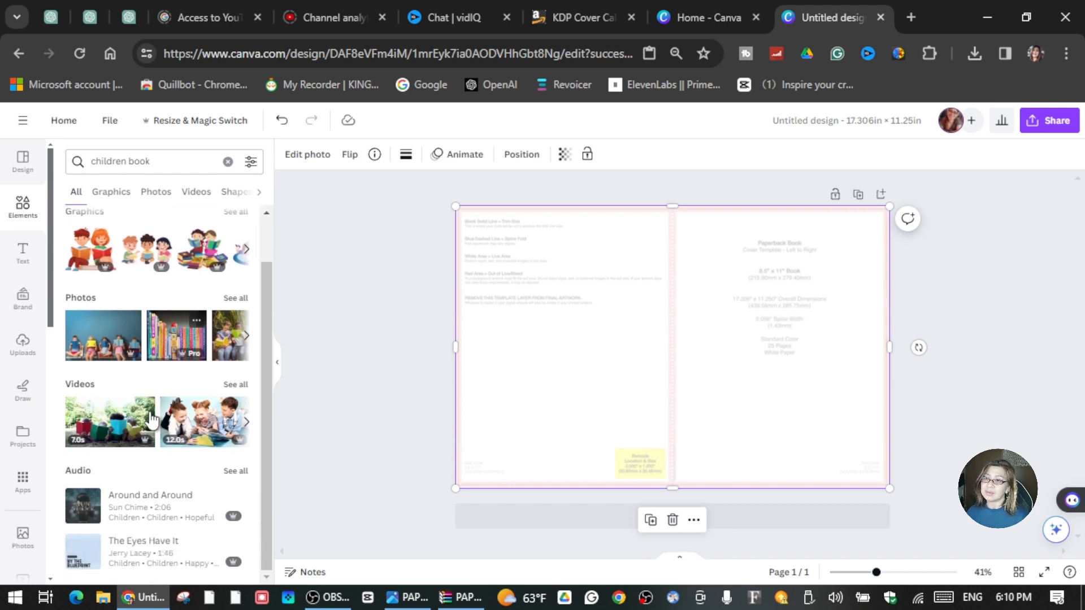
{"action": "scroll", "coordinate": [264, 392], "scroll_direction": "up", "scroll_amount": 1}
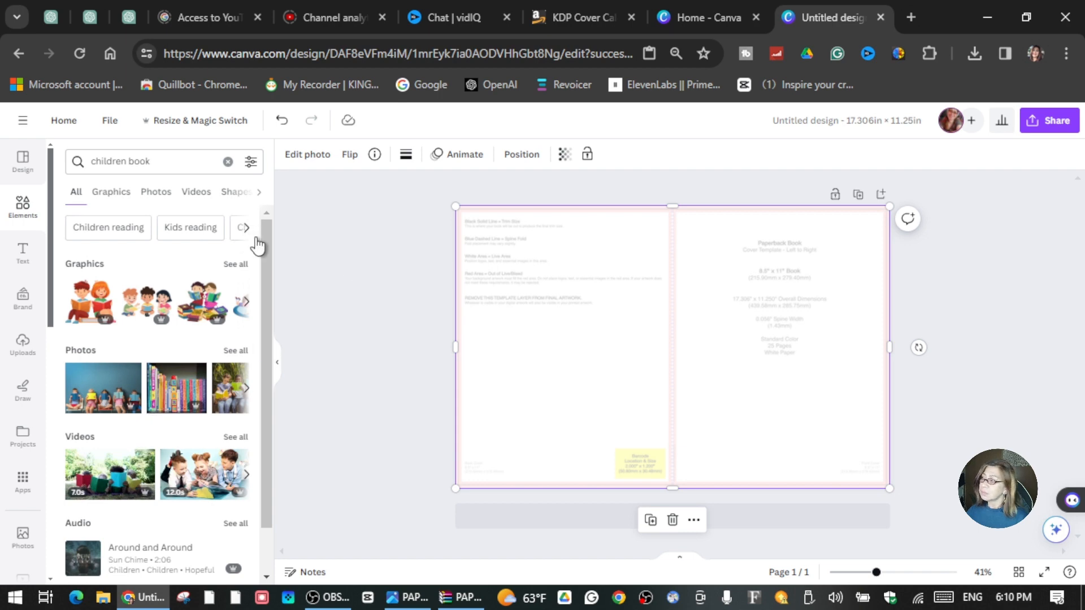
Browse the related searches Kids reading and Children reading, viewing the graphics and photos for Children reading
{"action": "left_click", "coordinate": [176, 235]}
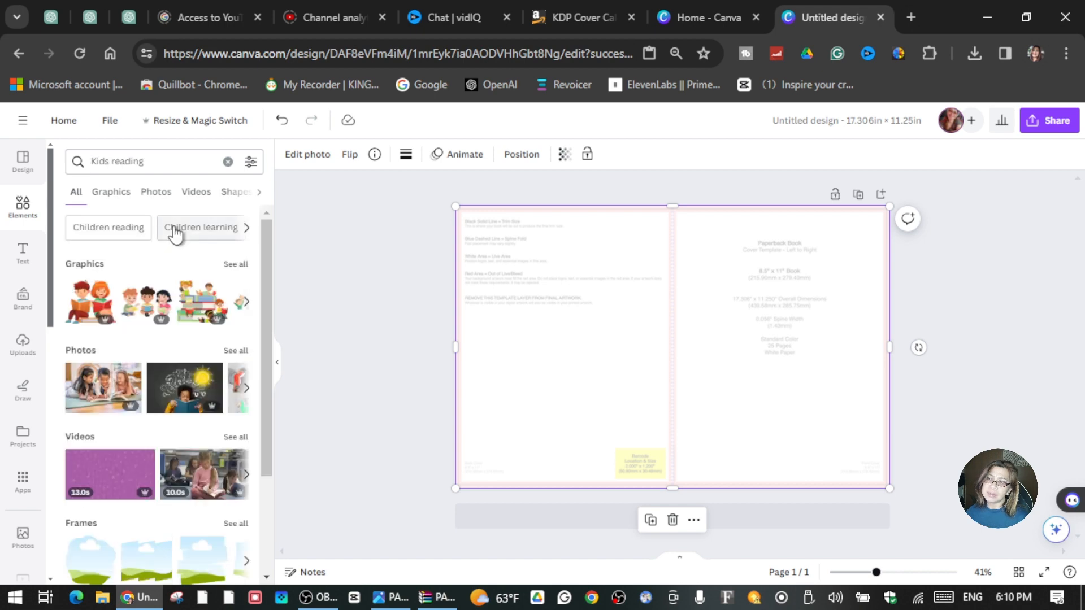
{"action": "left_click", "coordinate": [122, 234]}
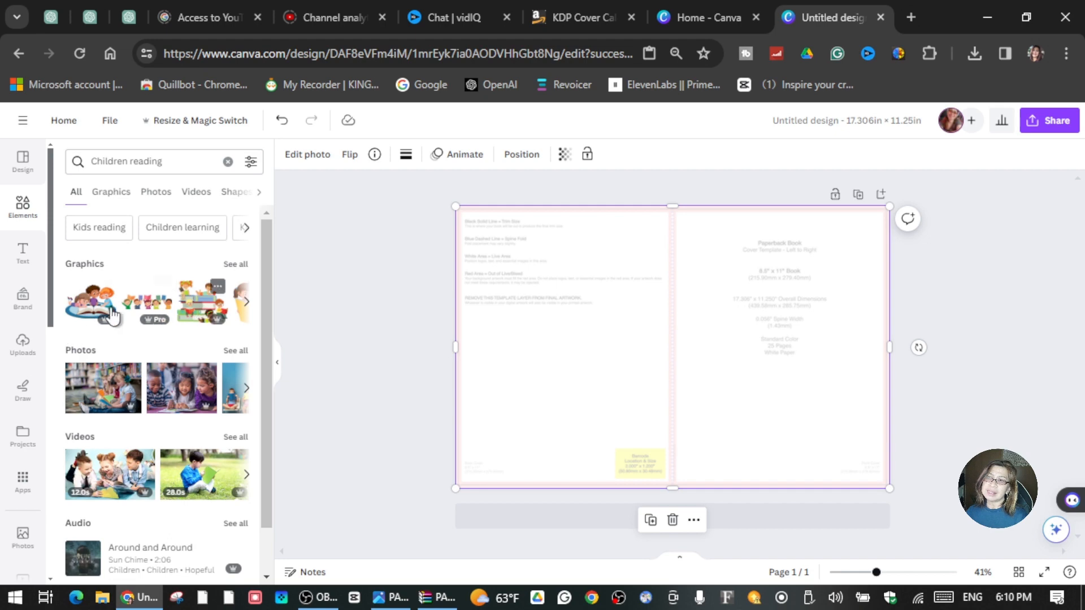
{"action": "left_click", "coordinate": [123, 196]}
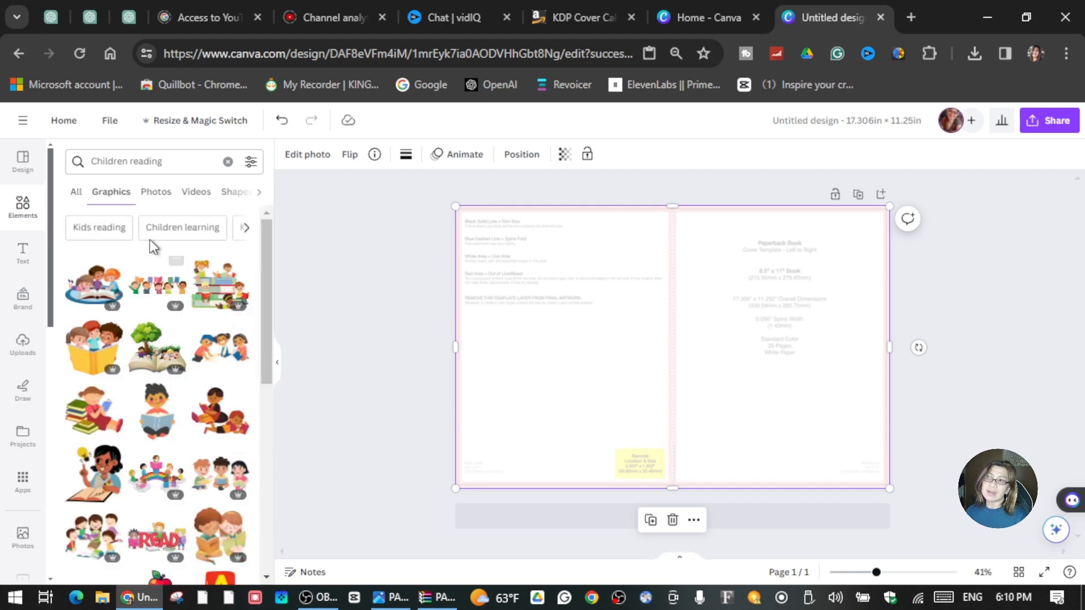
{"action": "left_click", "coordinate": [157, 195]}
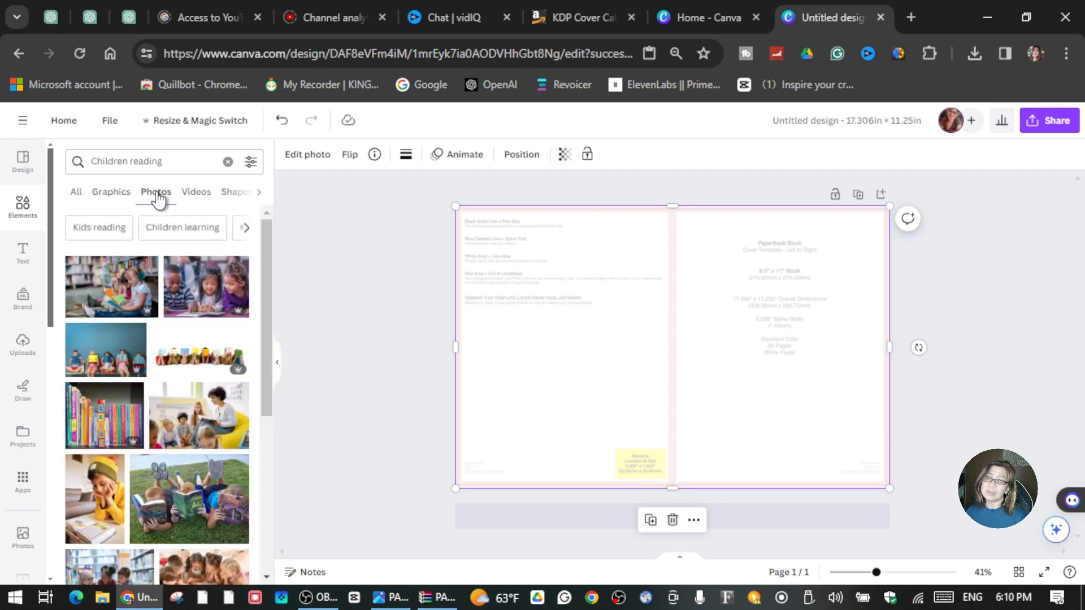
{"action": "left_click", "coordinate": [259, 192]}
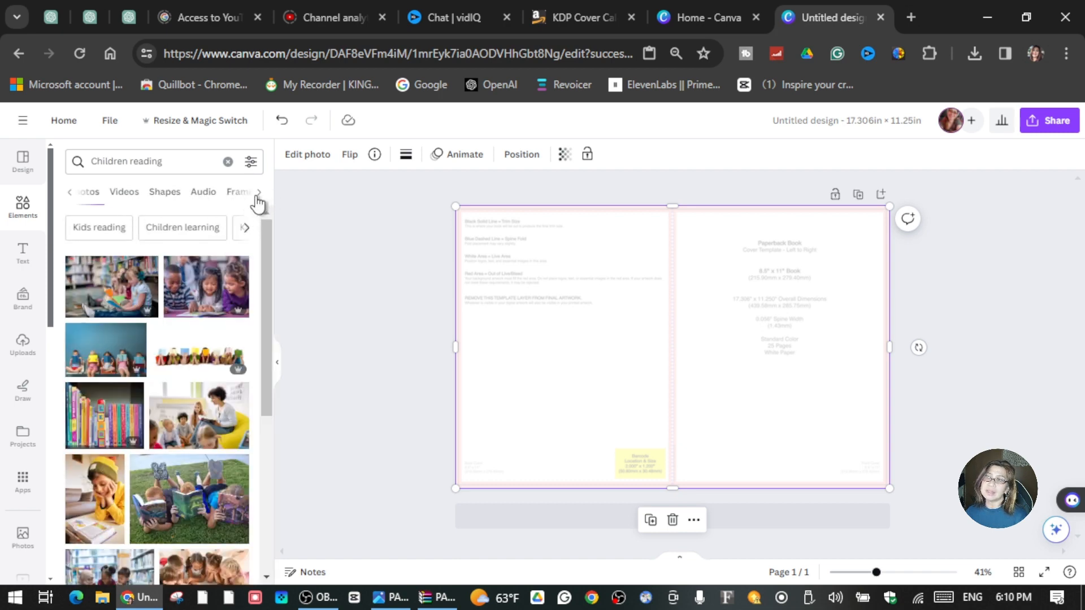
{"action": "left_click", "coordinate": [259, 193]}
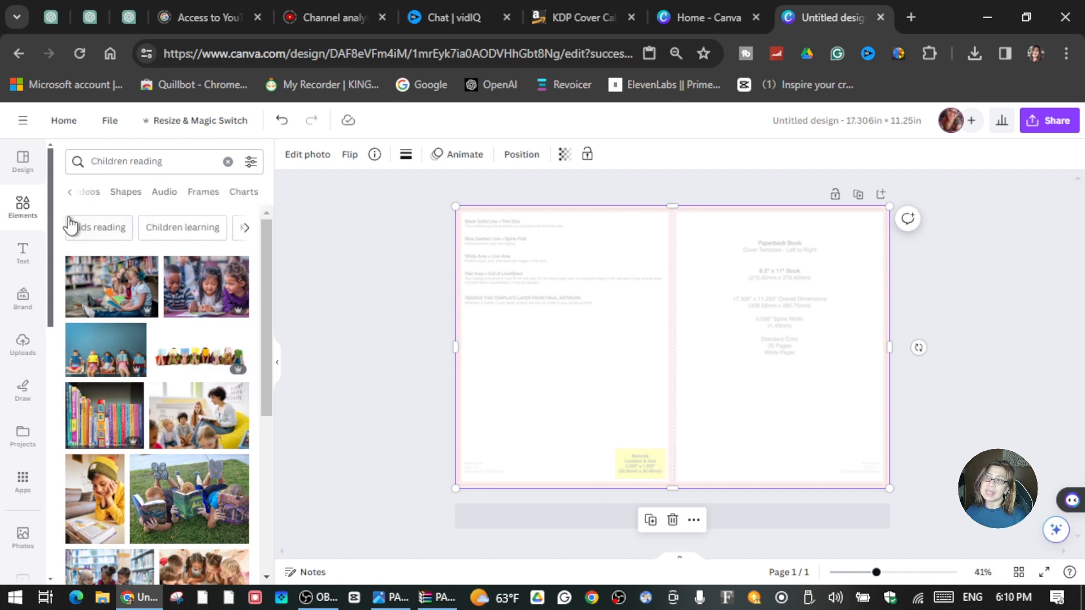
{"action": "left_click", "coordinate": [70, 192]}
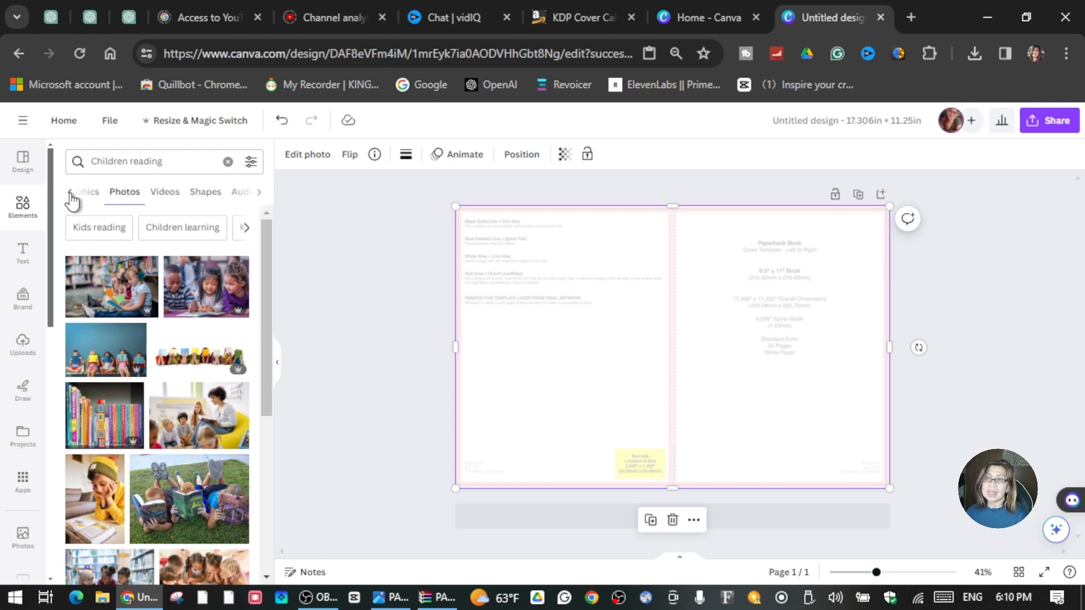
Search the elements library for "Dinosaur at the park" and look through the photo results
{"action": "left_click", "coordinate": [72, 194]}
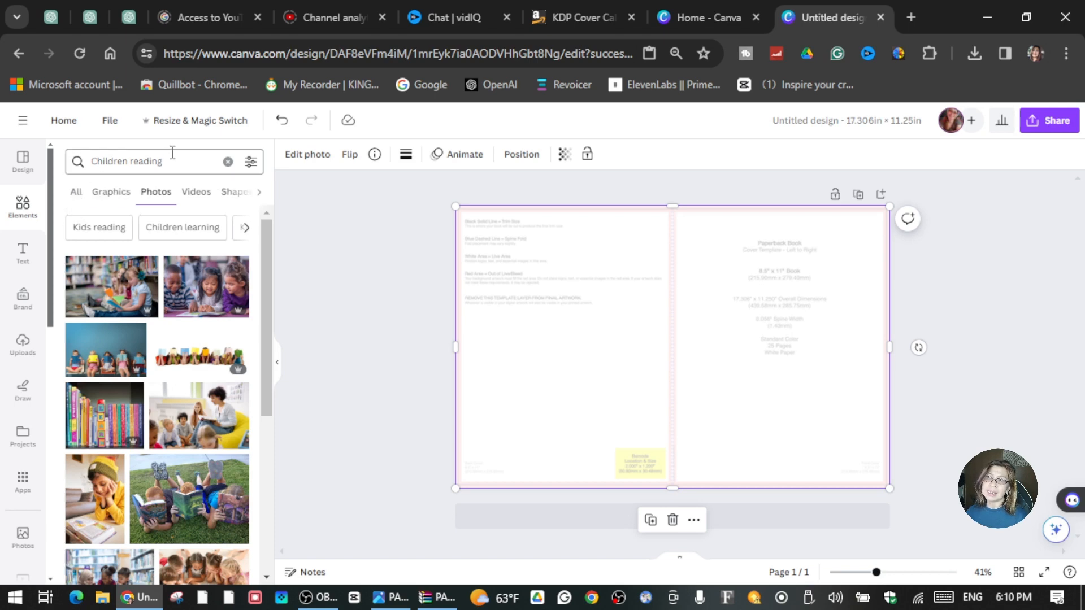
{"action": "left_click", "coordinate": [186, 158]}
{"action": "key", "text": "BackSpace"}
{"action": "key", "text": "BackSpace"}
{"action": "key", "text": "BackSpace"}
{"action": "key", "text": "BackSpace"}
{"action": "key", "text": "BackSpace"}
{"action": "key", "text": "BackSpace"}
{"action": "key", "text": "BackSpace"}
{"action": "key", "text": "BackSpace"}
{"action": "key", "text": "BackSpace"}
{"action": "key", "text": "BackSpace"}
{"action": "key", "text": "BackSpace"}
{"action": "key", "text": "BackSpace"}
{"action": "key", "text": "BackSpace"}
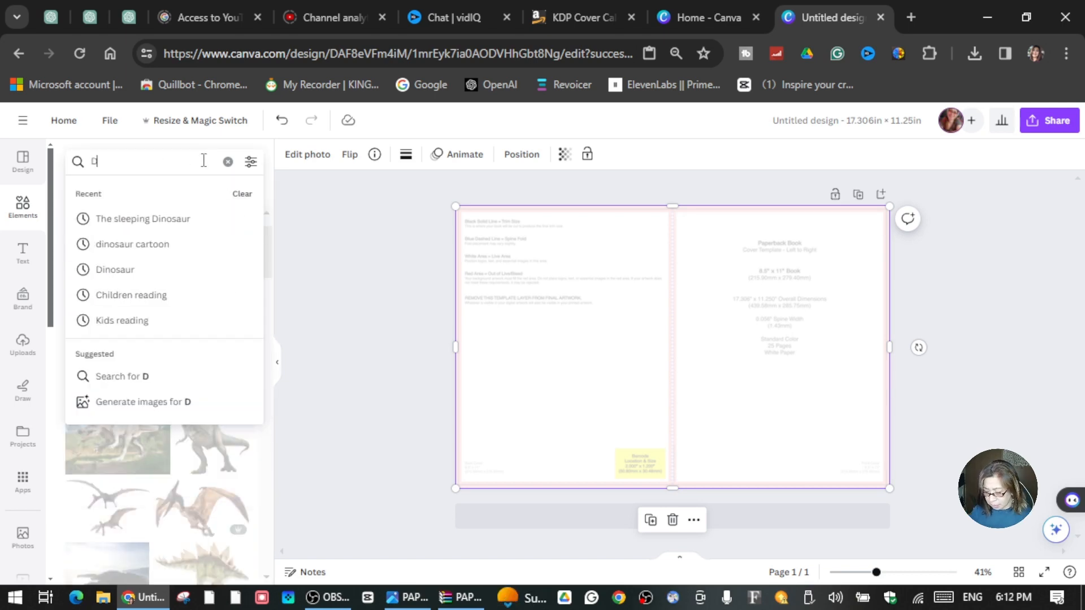
{"action": "type", "text": "nosau"}
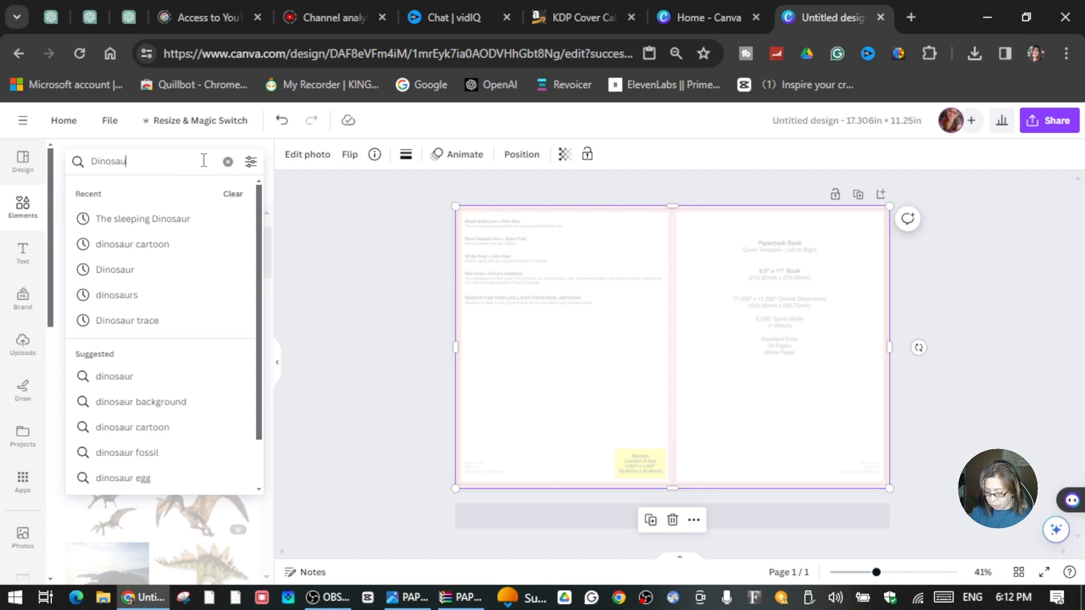
{"action": "type", "text": "r at the park"}
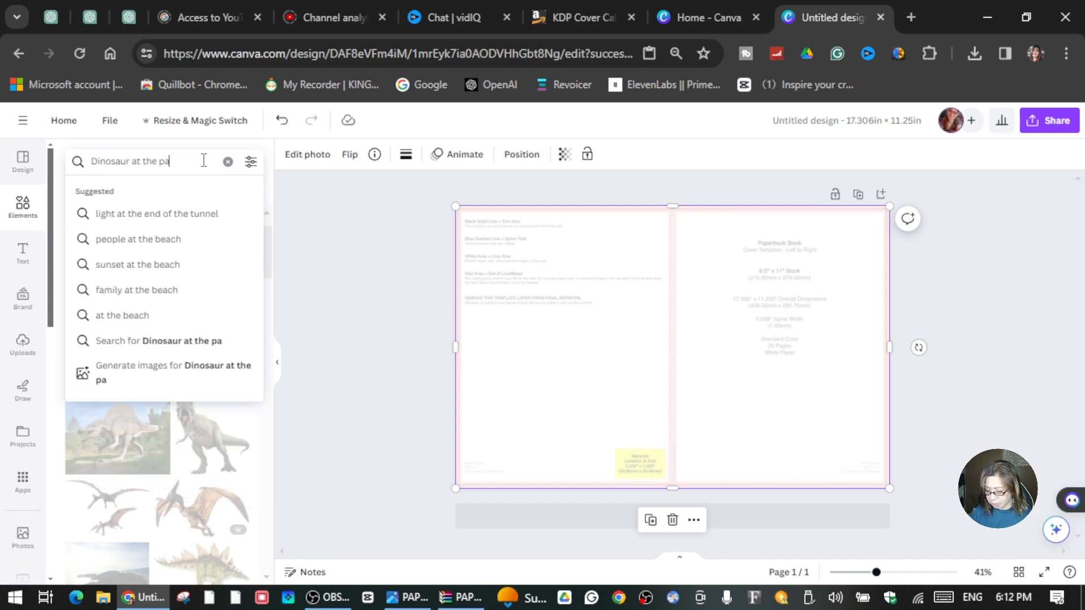
{"action": "key", "text": "Return"}
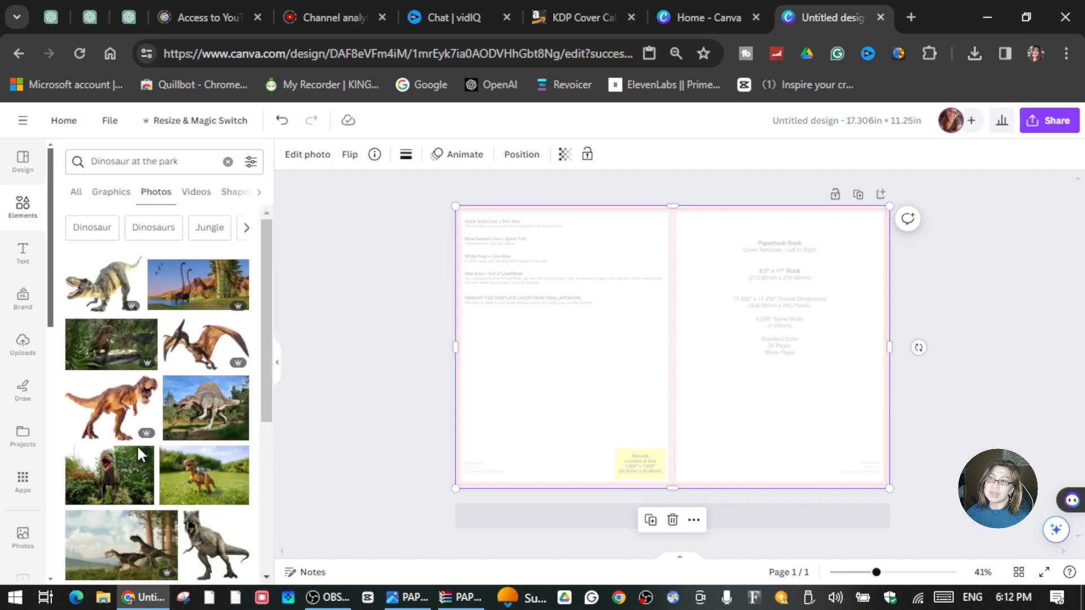
{"action": "scroll", "coordinate": [137, 445], "scroll_direction": "down", "scroll_amount": 5}
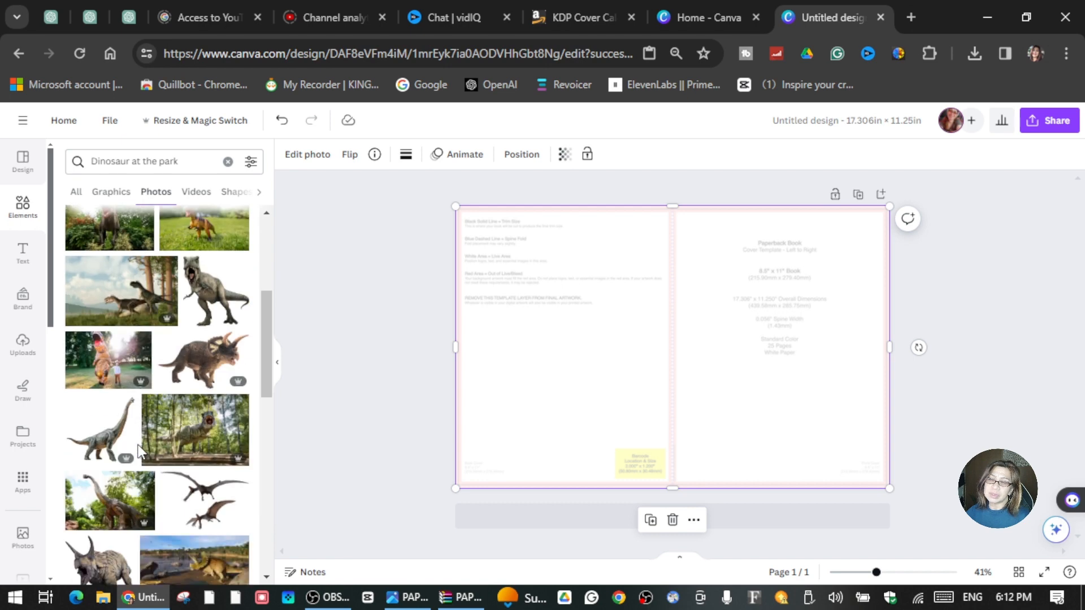
{"action": "scroll", "coordinate": [211, 458], "scroll_direction": "down", "scroll_amount": 5}
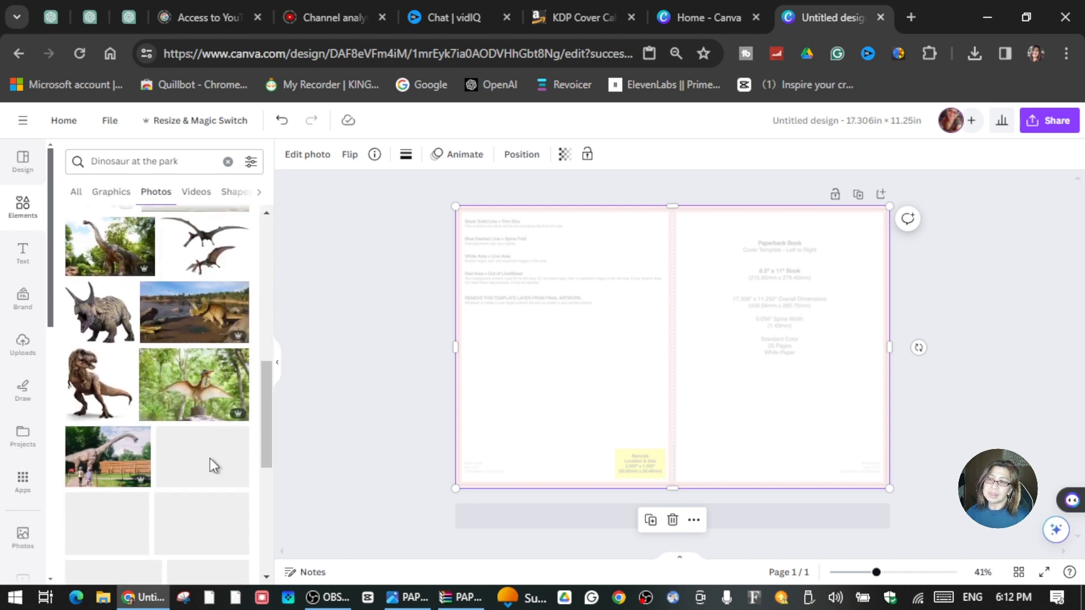
Find the green dinosaur holding balloons among the graphics, add it, enlarge it slightly and place it on the lower front cover
{"action": "left_click", "coordinate": [112, 195]}
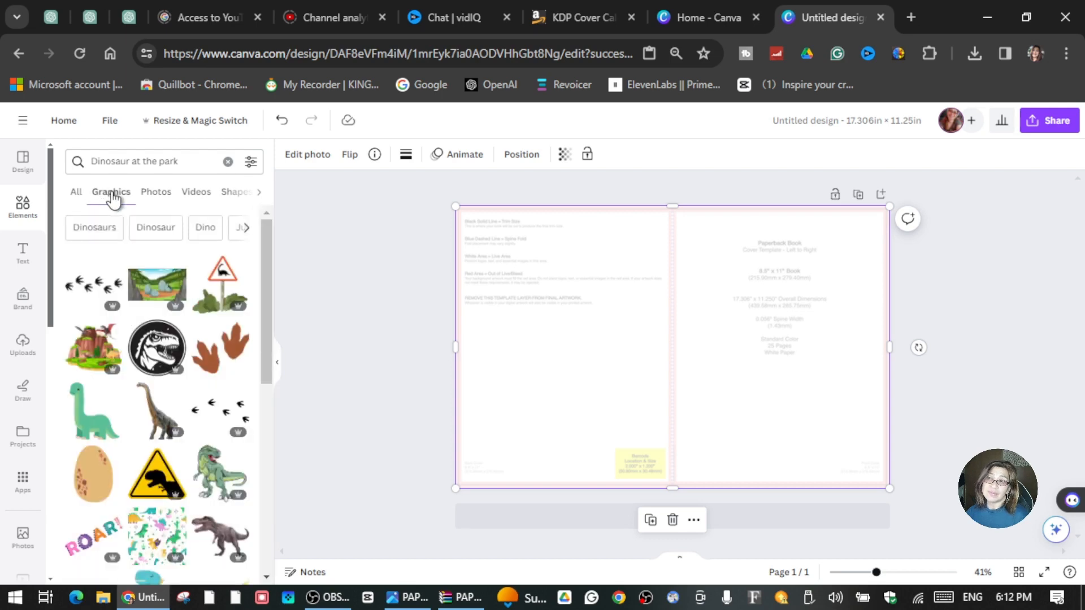
{"action": "scroll", "coordinate": [174, 451], "scroll_direction": "down", "scroll_amount": 4}
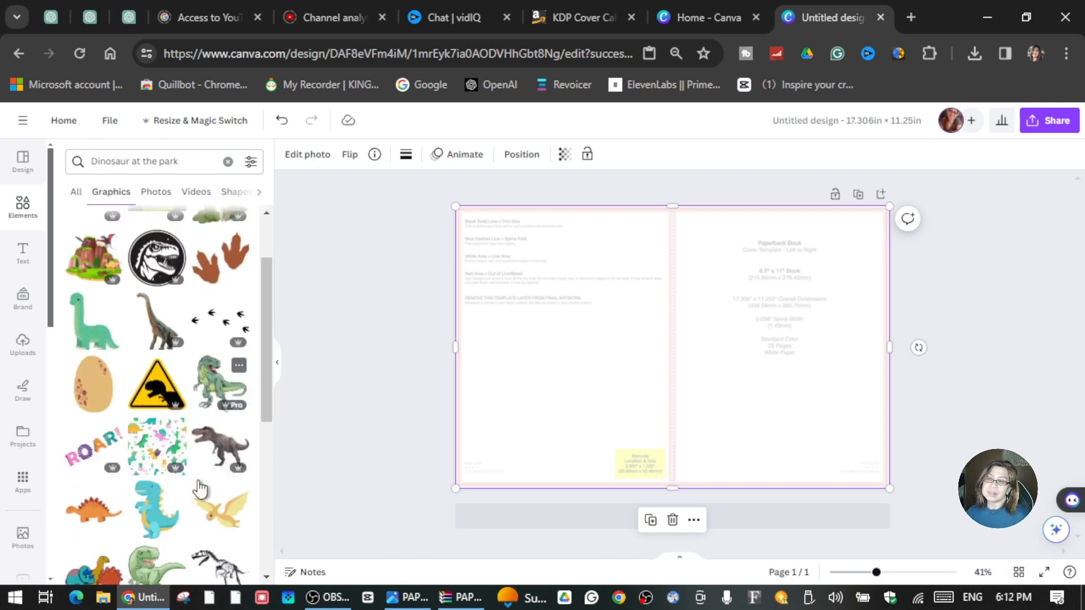
{"action": "scroll", "coordinate": [204, 430], "scroll_direction": "down", "scroll_amount": 3}
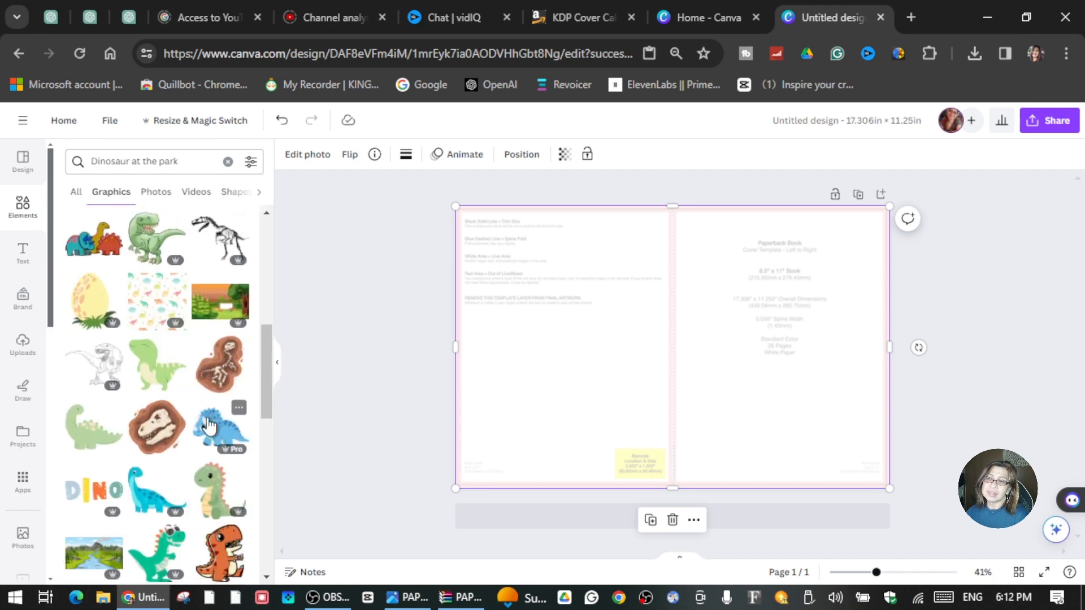
{"action": "scroll", "coordinate": [176, 511], "scroll_direction": "down", "scroll_amount": 3}
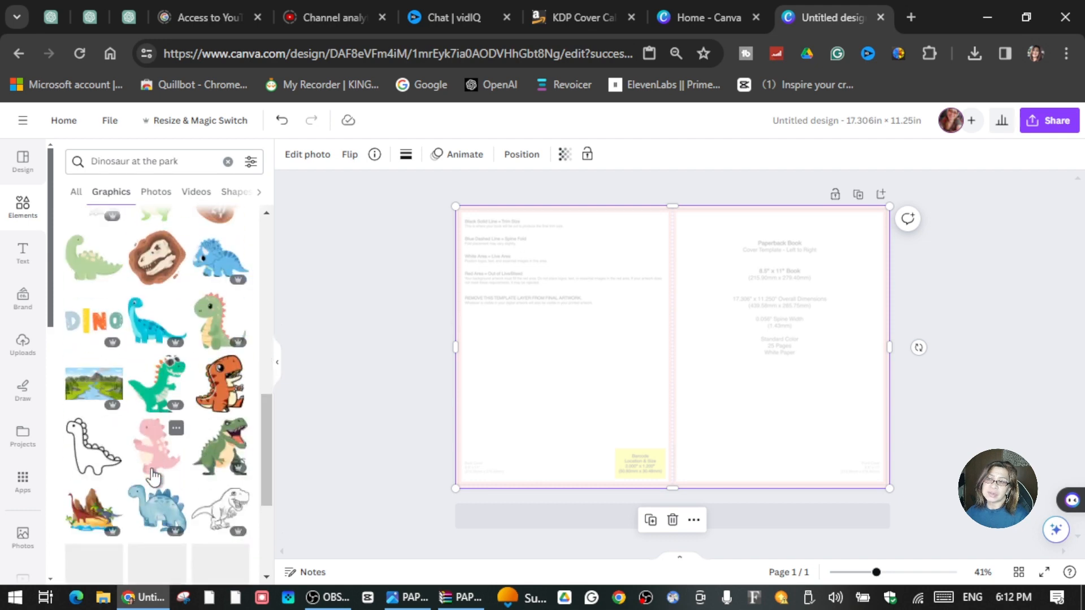
{"action": "scroll", "coordinate": [177, 511], "scroll_direction": "down", "scroll_amount": 3}
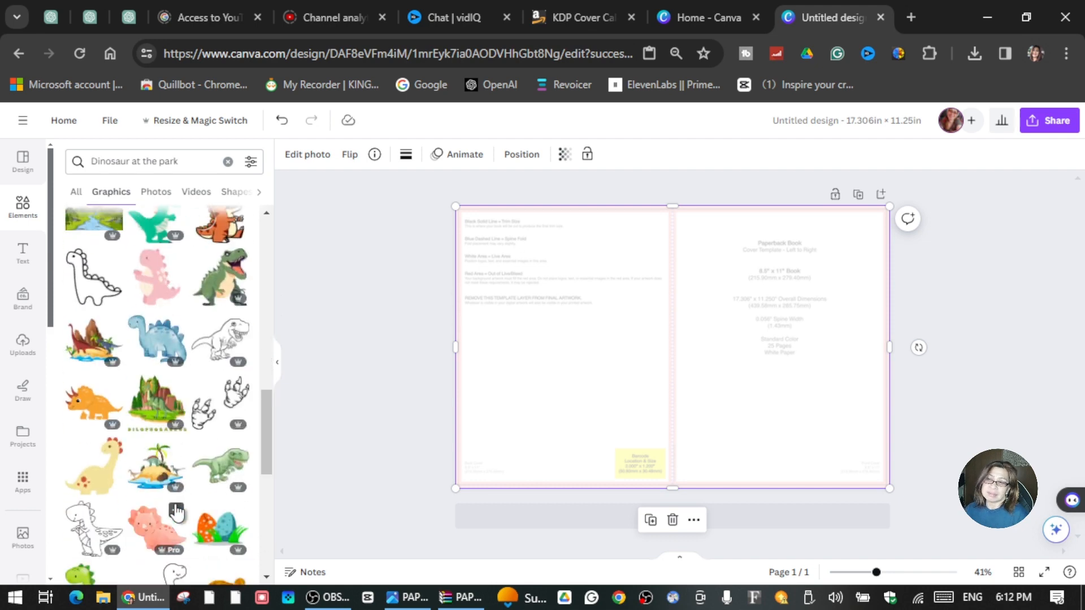
{"action": "scroll", "coordinate": [177, 512], "scroll_direction": "down", "scroll_amount": 3}
{"action": "scroll", "coordinate": [176, 512], "scroll_direction": "down", "scroll_amount": 6}
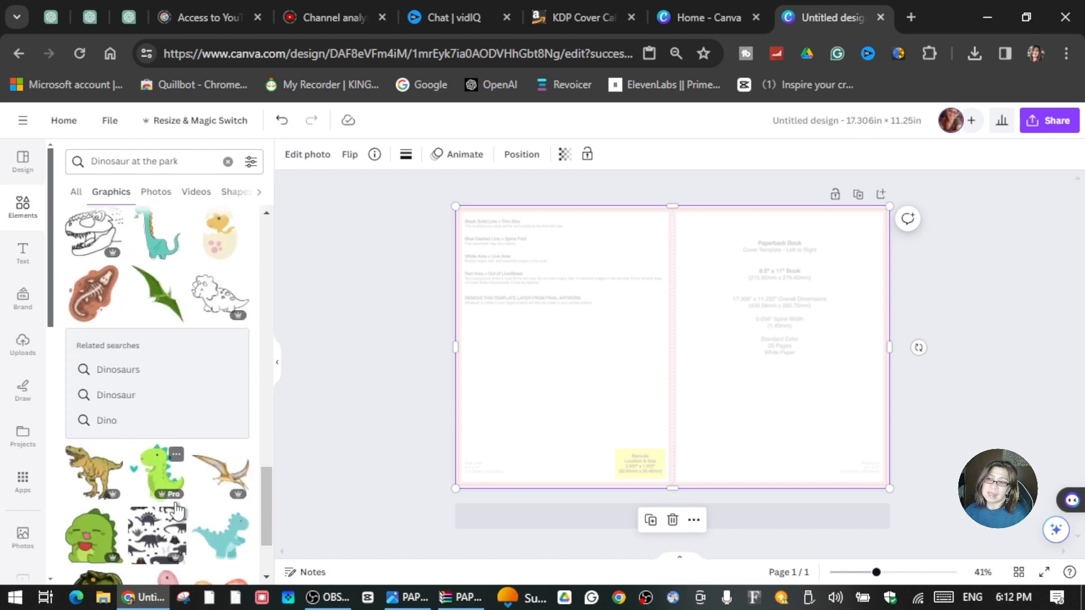
{"action": "scroll", "coordinate": [176, 510], "scroll_direction": "down", "scroll_amount": 2}
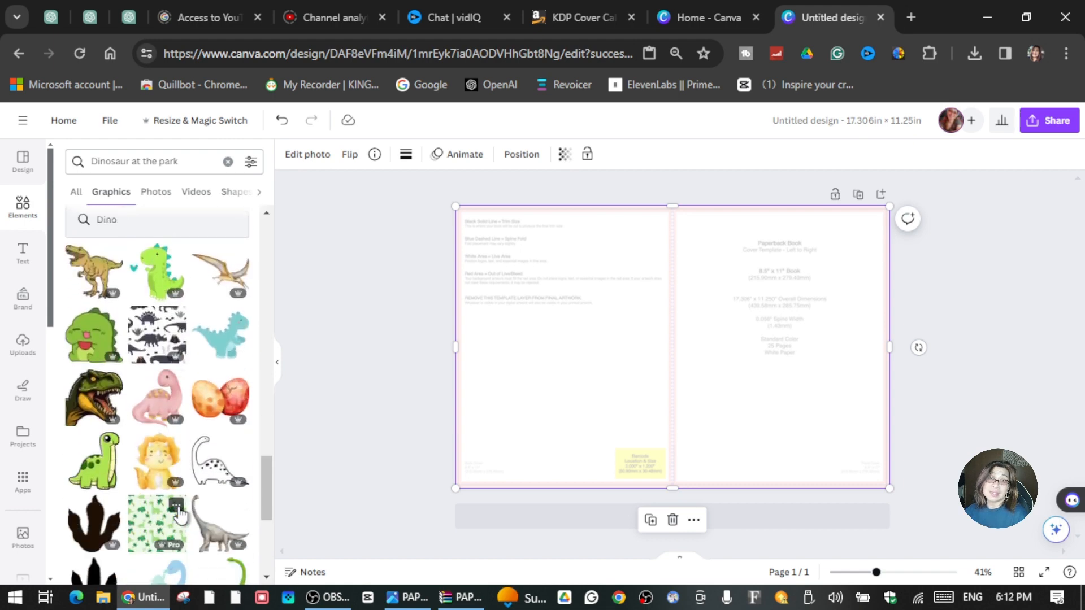
{"action": "scroll", "coordinate": [180, 514], "scroll_direction": "down", "scroll_amount": 4}
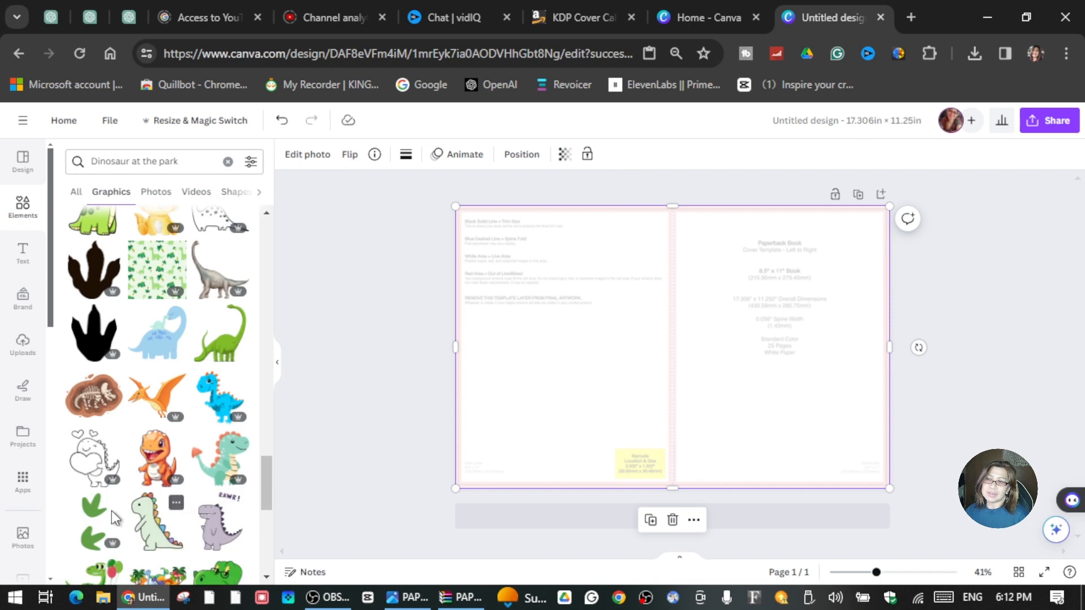
{"action": "scroll", "coordinate": [89, 432], "scroll_direction": "down", "scroll_amount": 3}
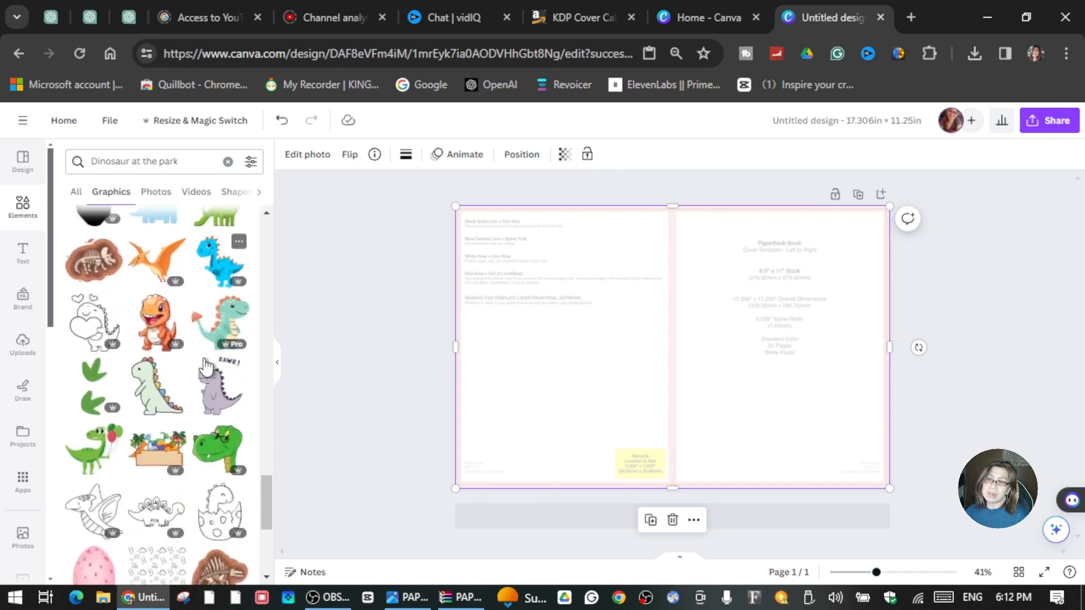
{"action": "left_click", "coordinate": [90, 433]}
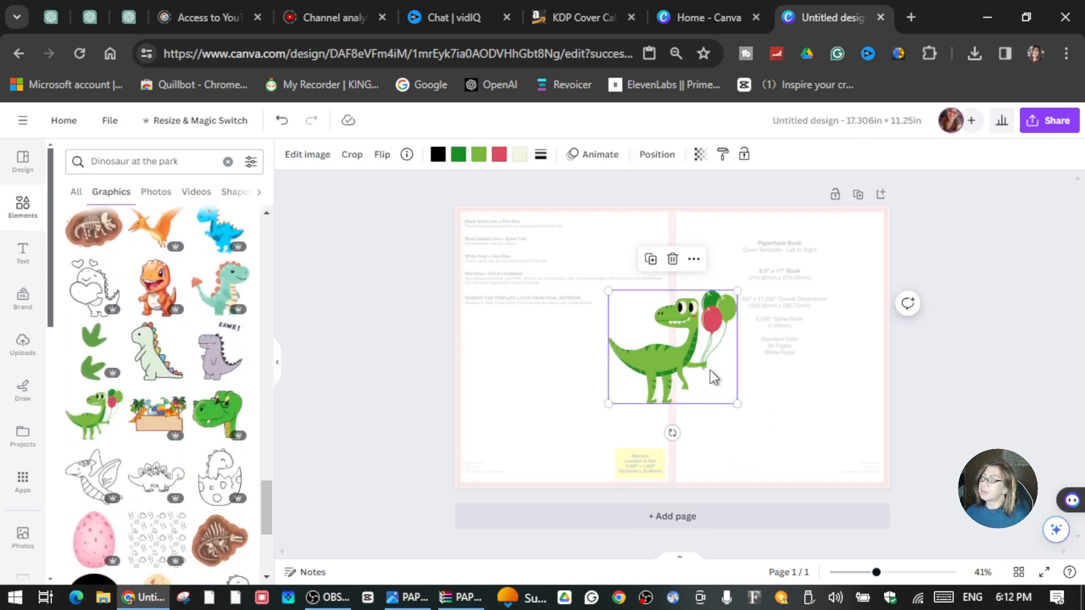
{"action": "left_click_drag", "start_coordinate": [709, 371], "coordinate": [818, 425]}
{"action": "left_click_drag", "start_coordinate": [849, 461], "coordinate": [862, 470]}
{"action": "left_click_drag", "start_coordinate": [808, 406], "coordinate": [801, 405]}
Search the graphics for "park" and insert the park scene with the city skyline, bridge and wooden deck
{"action": "left_click", "coordinate": [182, 162]}
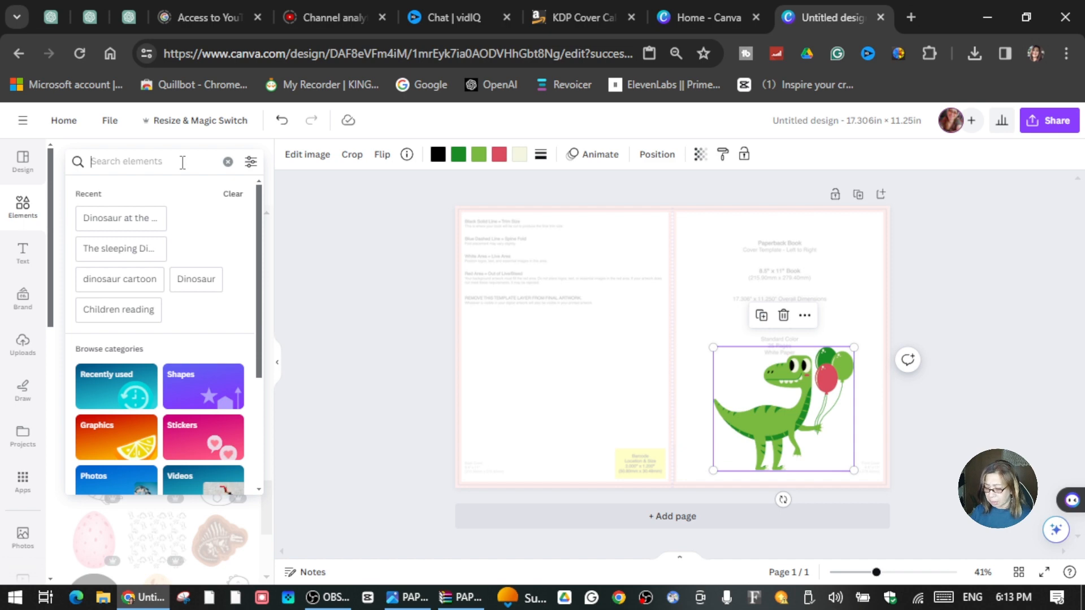
{"action": "type", "text": "par"}
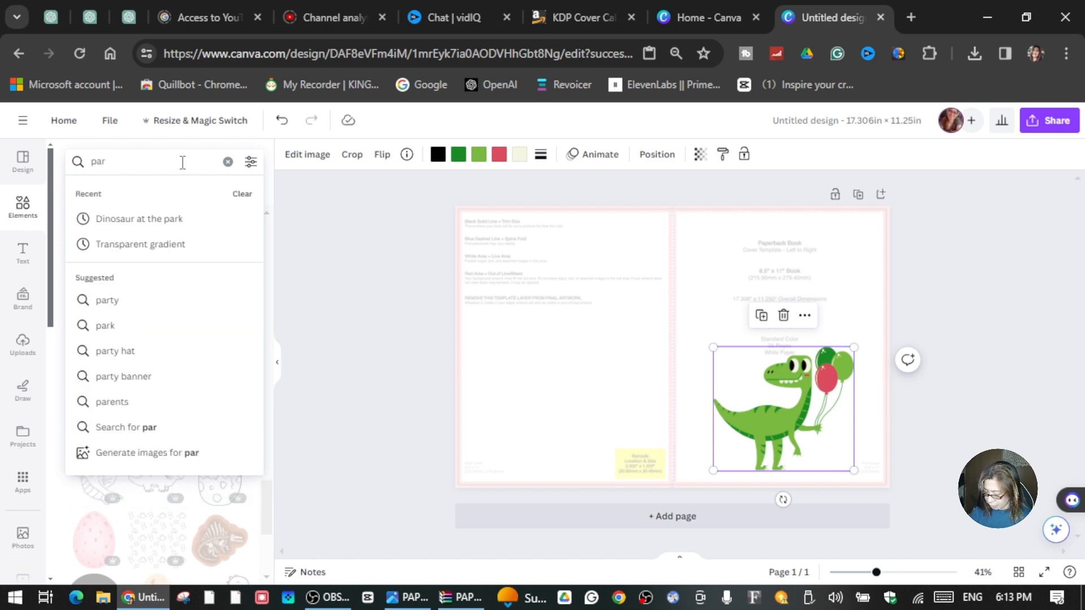
{"action": "type", "text": "k"}
{"action": "key", "text": "Return"}
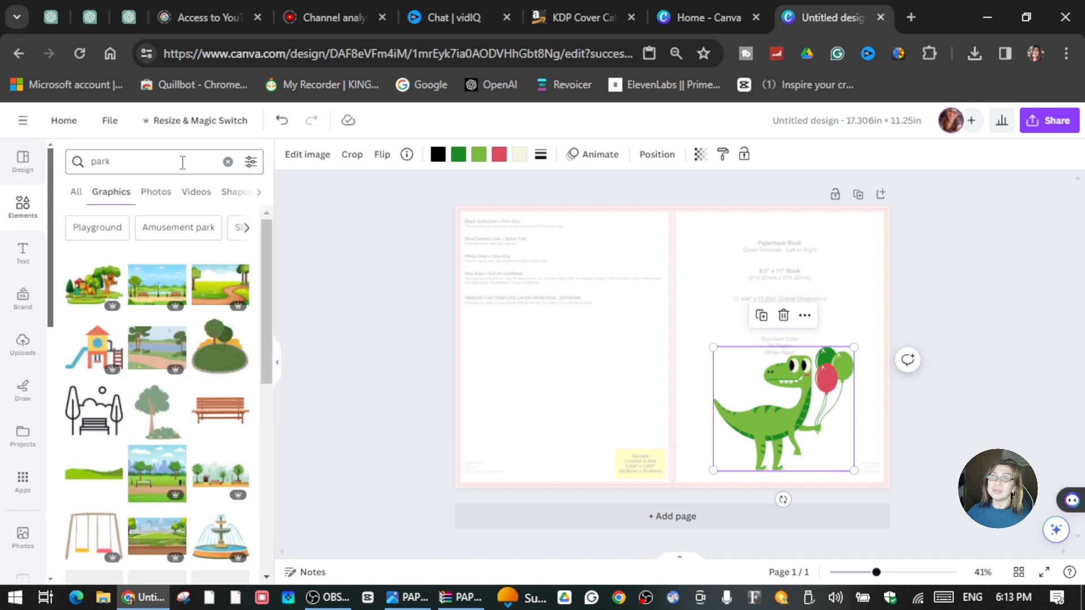
{"action": "scroll", "coordinate": [187, 414], "scroll_direction": "down", "scroll_amount": 1}
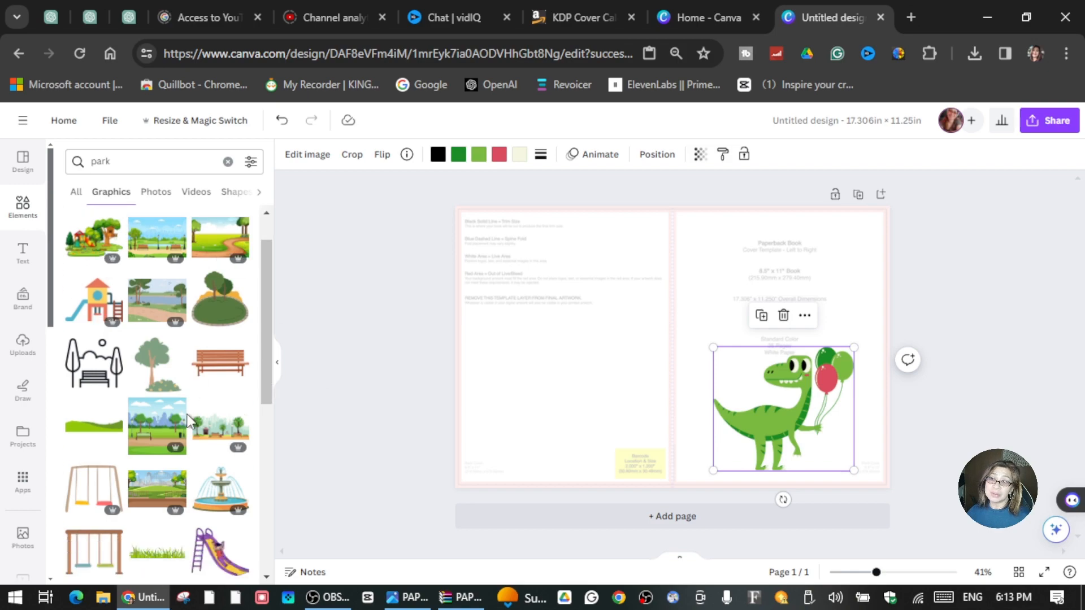
{"action": "scroll", "coordinate": [187, 414], "scroll_direction": "down", "scroll_amount": 3}
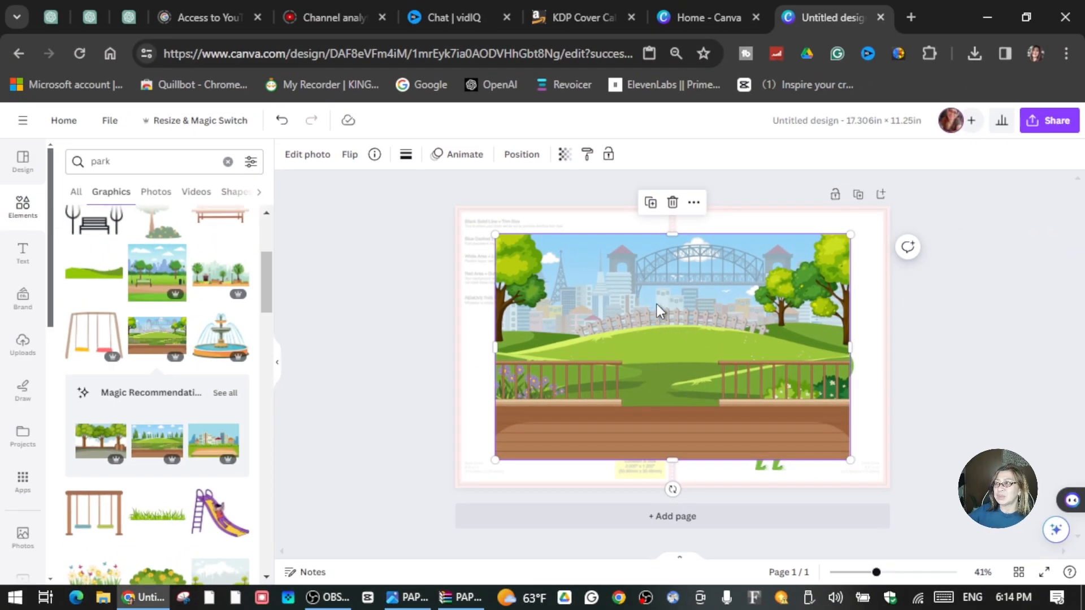
Fit the city park scene over the front cover from the spine outward and send it to the back
{"action": "left_click_drag", "start_coordinate": [647, 304], "coordinate": [828, 281]}
{"action": "right_click", "coordinate": [816, 314]}
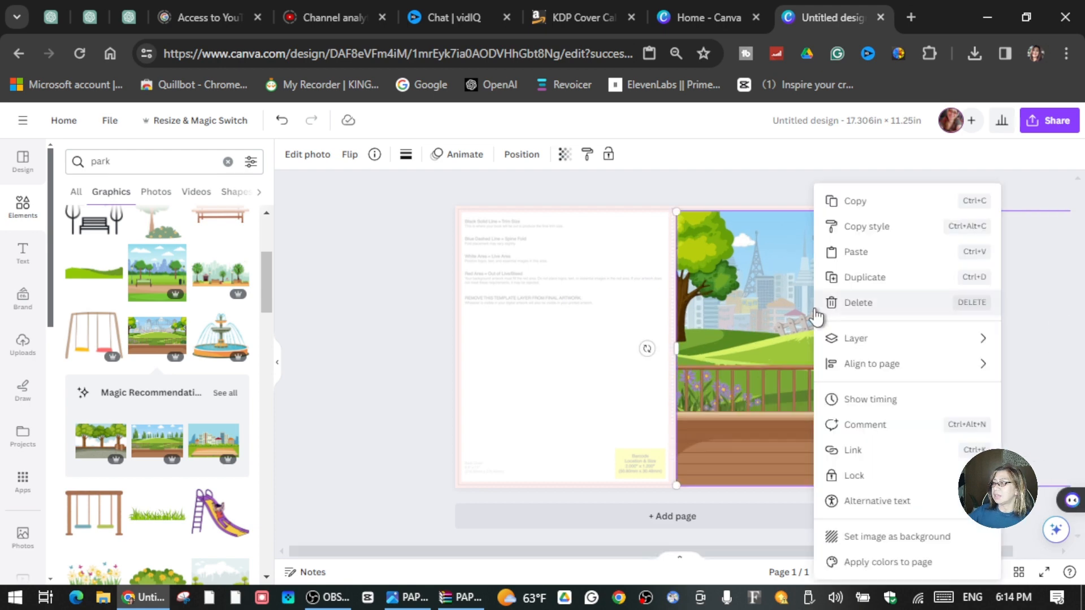
{"action": "mouse_move", "coordinate": [897, 375]}
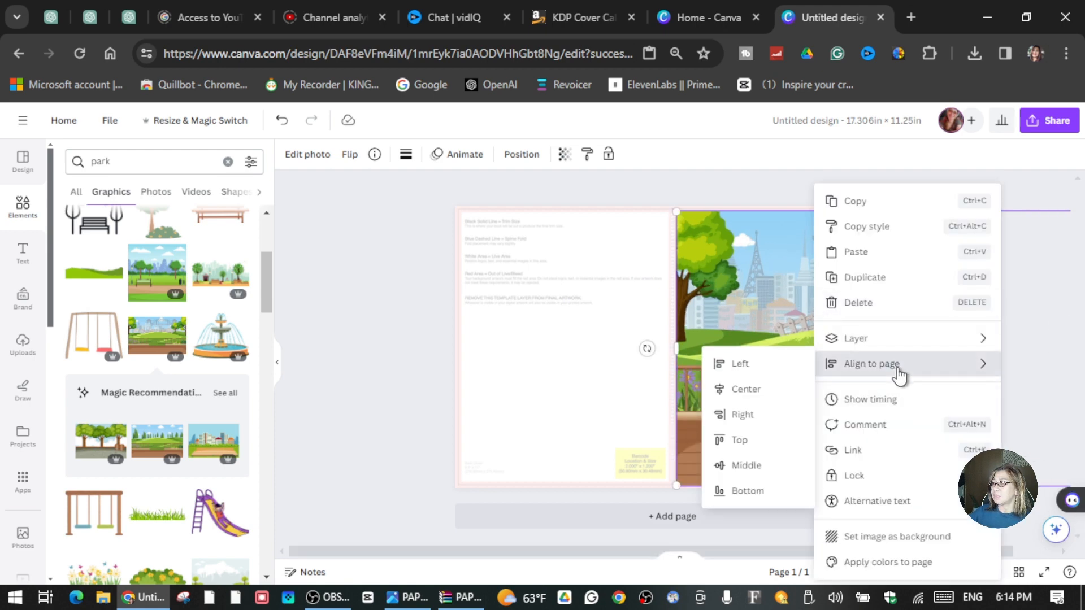
{"action": "mouse_move", "coordinate": [896, 341]}
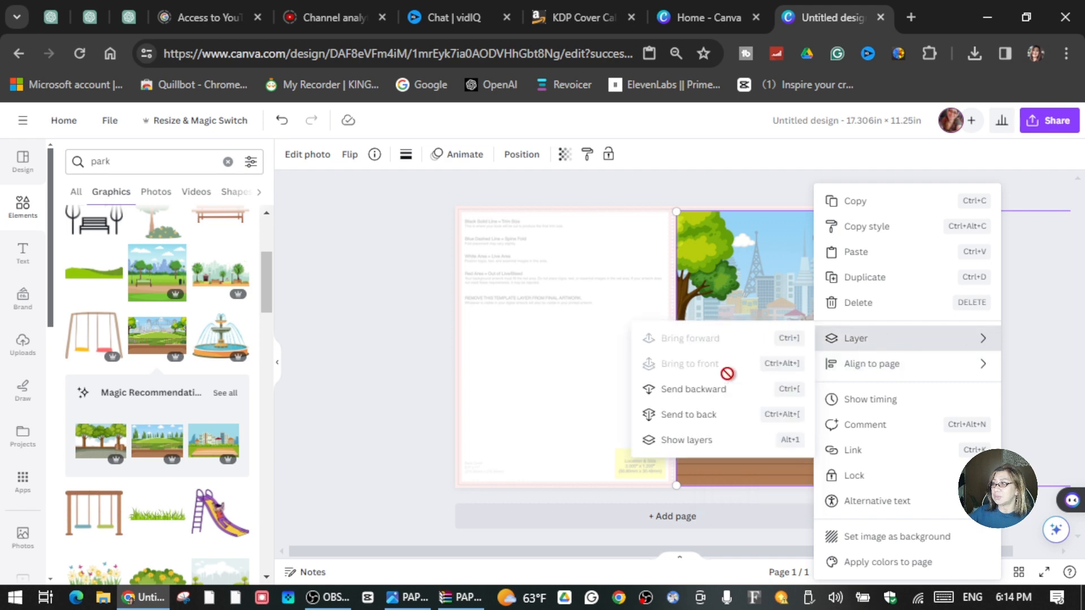
{"action": "left_click", "coordinate": [713, 416]}
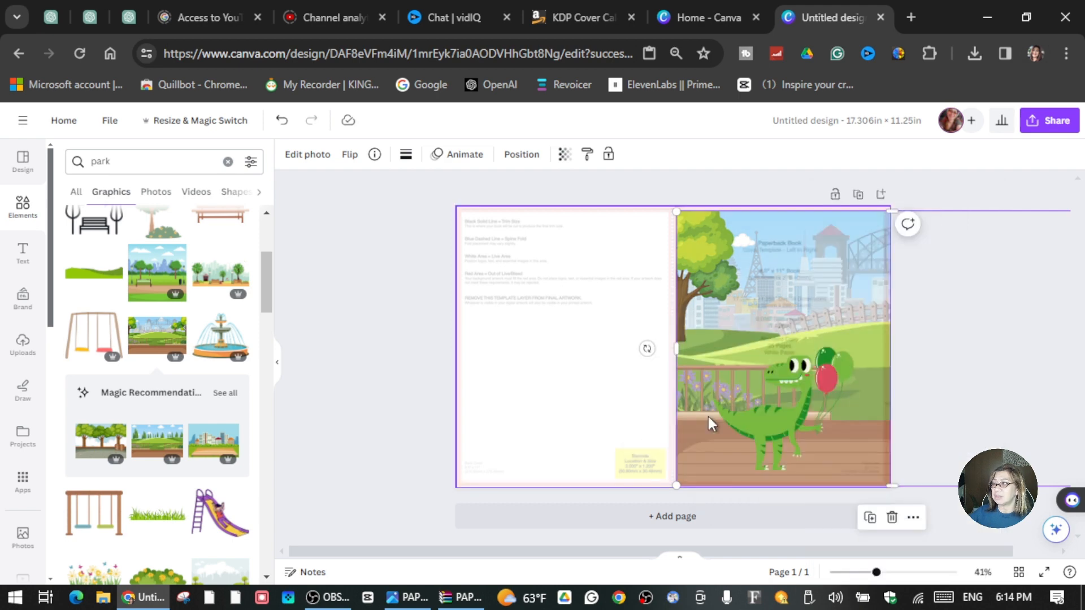
Resize the balloon dinosaur smaller and place it on the grassy hill beside the tree on the front cover
{"action": "mouse_move", "coordinate": [784, 414]}
{"action": "left_mouse_down"}
{"action": "mouse_move", "coordinate": [837, 388]}
{"action": "mouse_move", "coordinate": [793, 390]}
{"action": "mouse_move", "coordinate": [802, 312]}
{"action": "mouse_move", "coordinate": [847, 418]}
{"action": "mouse_move", "coordinate": [796, 398]}
{"action": "mouse_move", "coordinate": [769, 405]}
{"action": "left_mouse_up"}
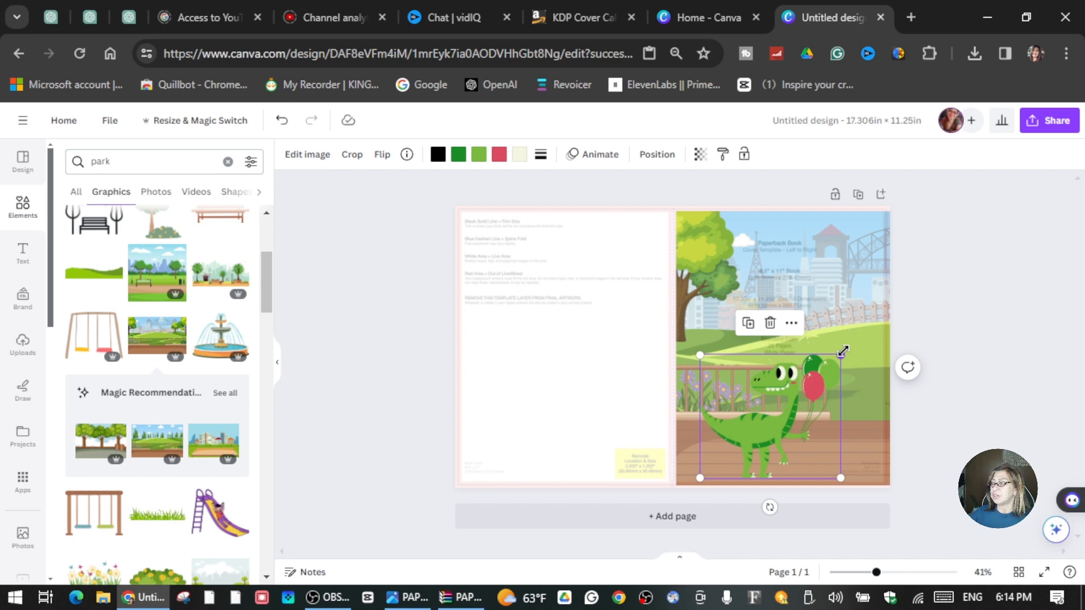
{"action": "left_click_drag", "start_coordinate": [842, 353], "coordinate": [885, 312]}
{"action": "left_click_drag", "start_coordinate": [882, 336], "coordinate": [795, 316]}
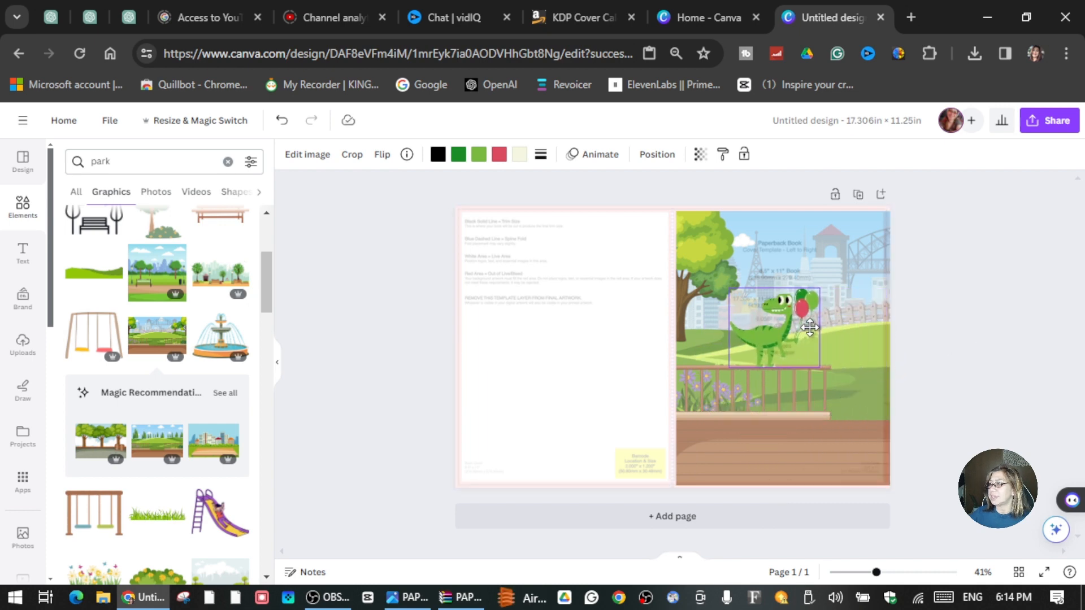
{"action": "left_click", "coordinate": [559, 342]}
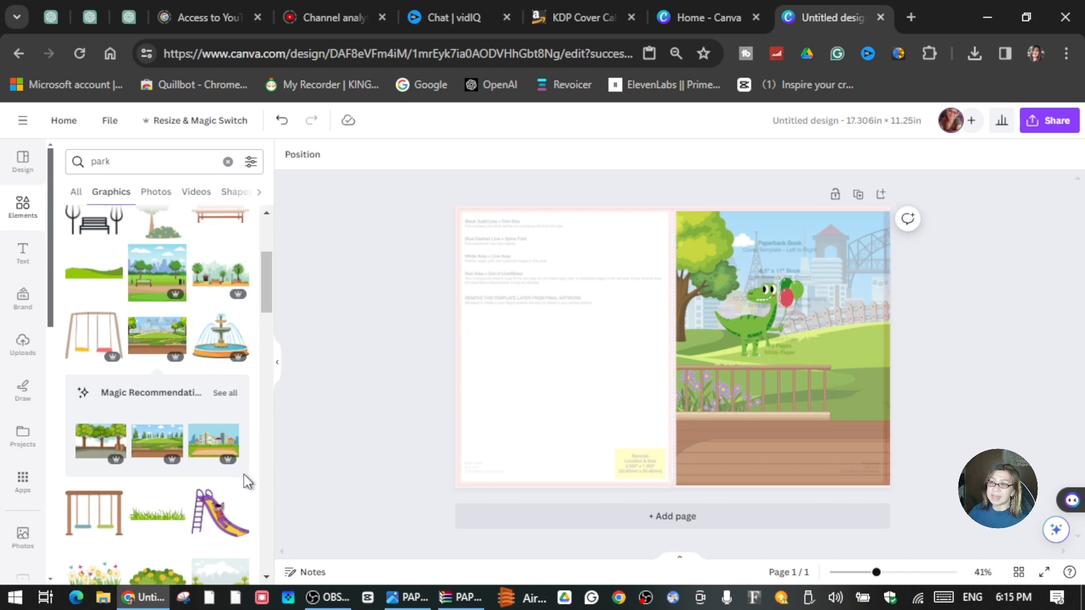
Add the recommended park scene with pine trees and fit it over the back cover, trimming its edge at the spine
{"action": "left_click", "coordinate": [146, 452]}
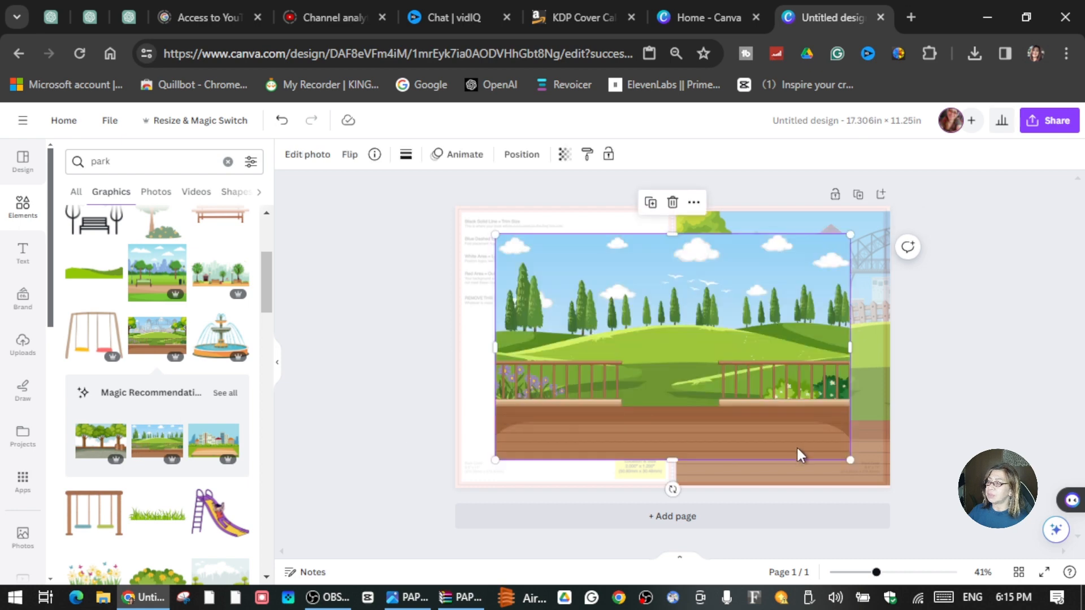
{"action": "left_click_drag", "start_coordinate": [793, 423], "coordinate": [620, 346]}
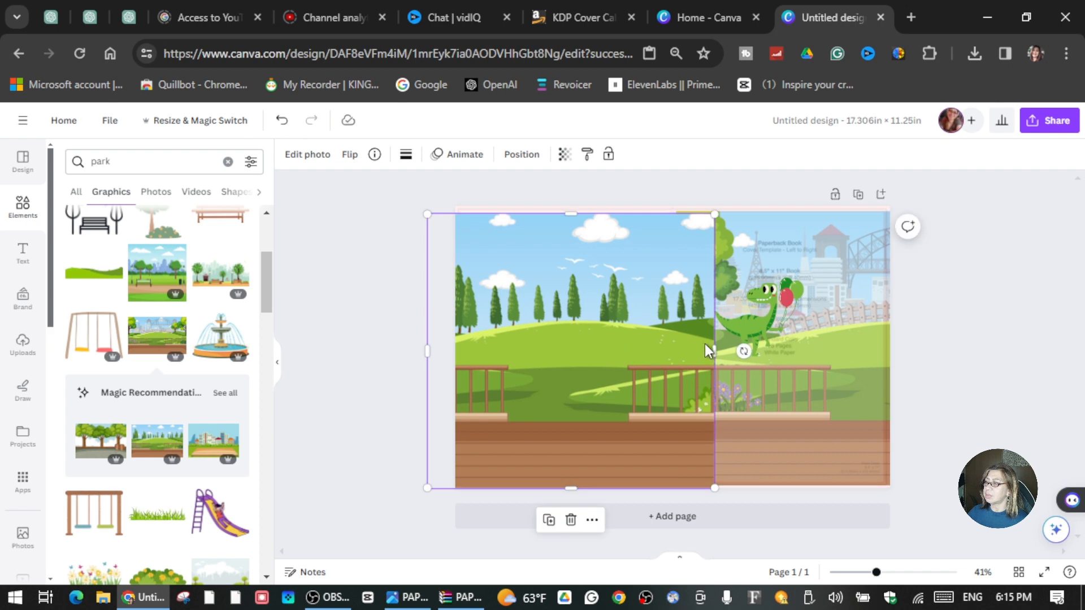
{"action": "left_click_drag", "start_coordinate": [709, 346], "coordinate": [673, 346]}
{"action": "left_click", "coordinate": [340, 323]}
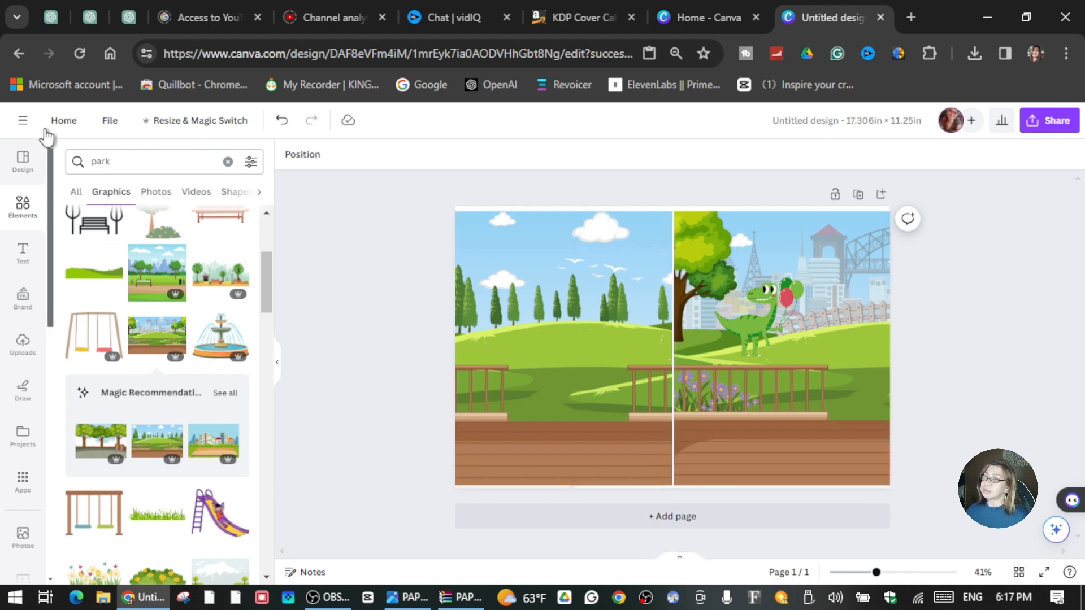
Find square elements, insert the plain square shape and fit it as a narrow full-height strip over the spine
{"action": "left_click", "coordinate": [22, 209]}
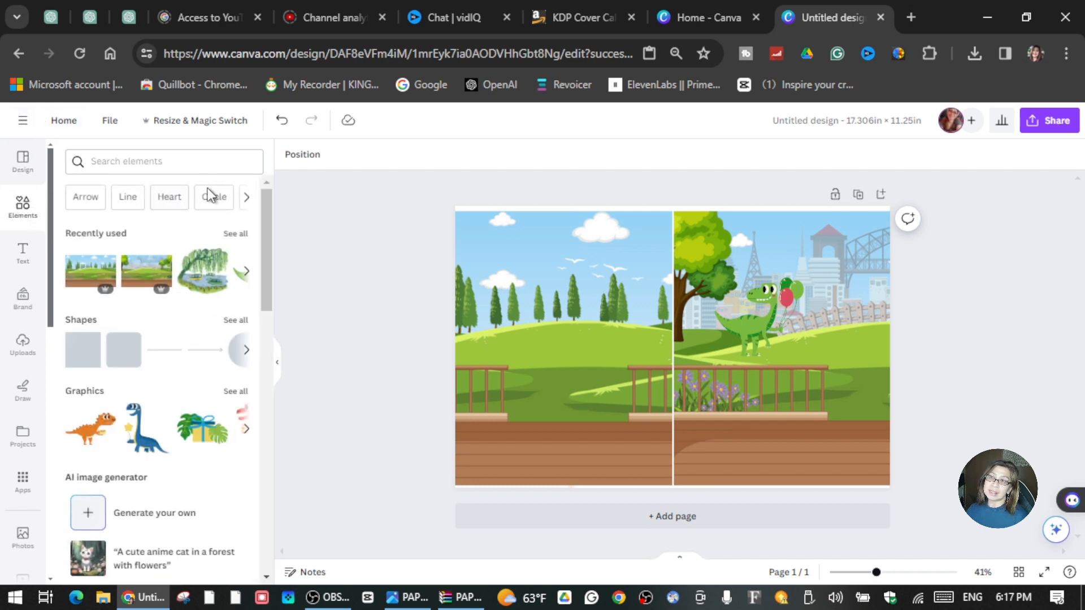
{"action": "left_click", "coordinate": [248, 199]}
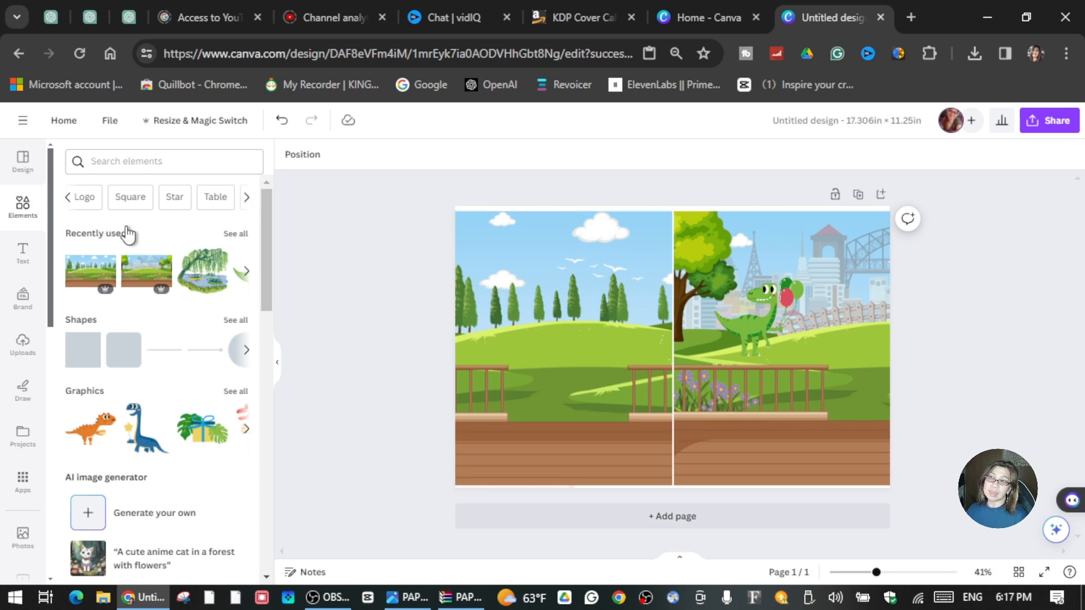
{"action": "left_click", "coordinate": [134, 199]}
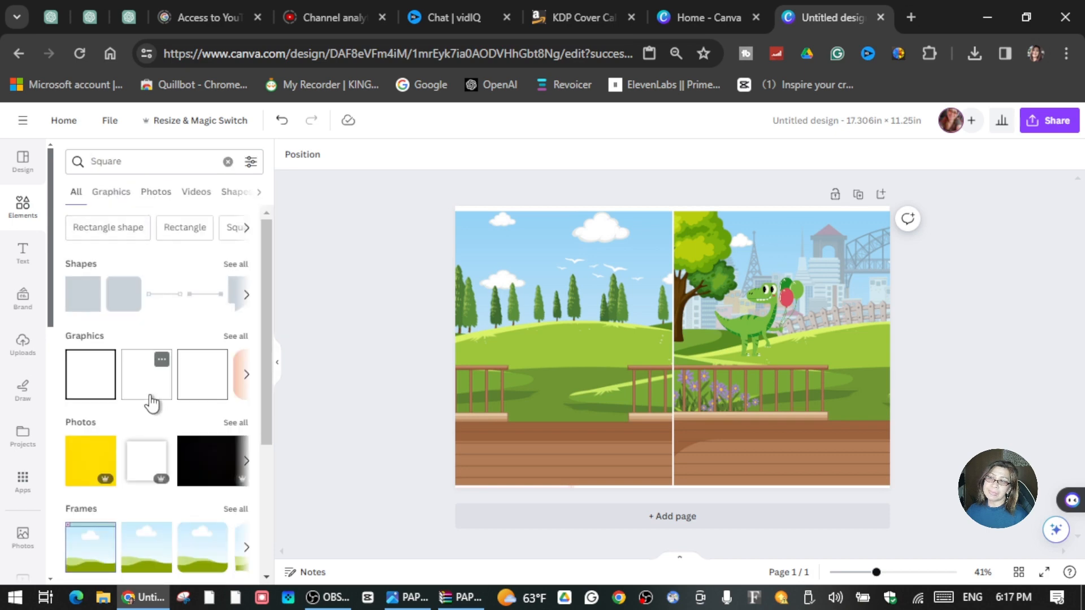
{"action": "scroll", "coordinate": [148, 422], "scroll_direction": "down", "scroll_amount": 3}
{"action": "scroll", "coordinate": [148, 423], "scroll_direction": "up", "scroll_amount": 3}
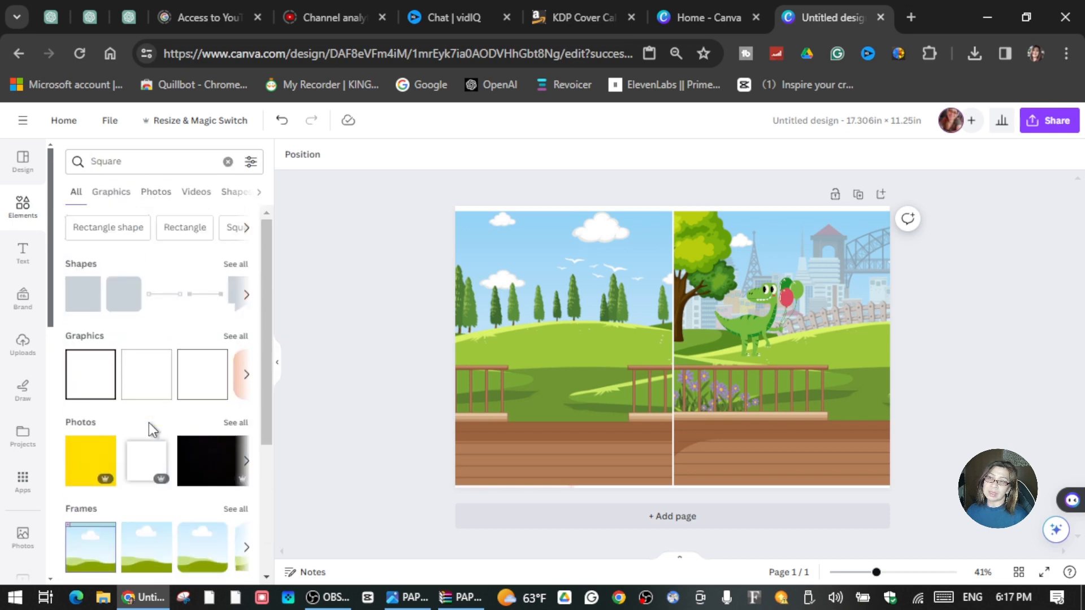
{"action": "left_click", "coordinate": [84, 293]}
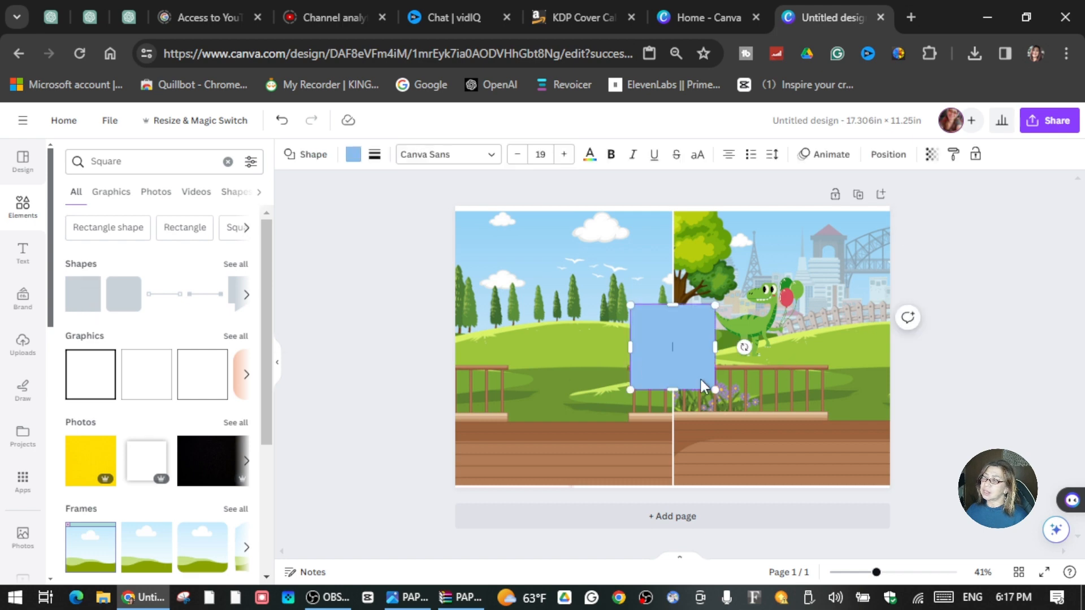
{"action": "left_click_drag", "start_coordinate": [675, 325], "coordinate": [679, 235]}
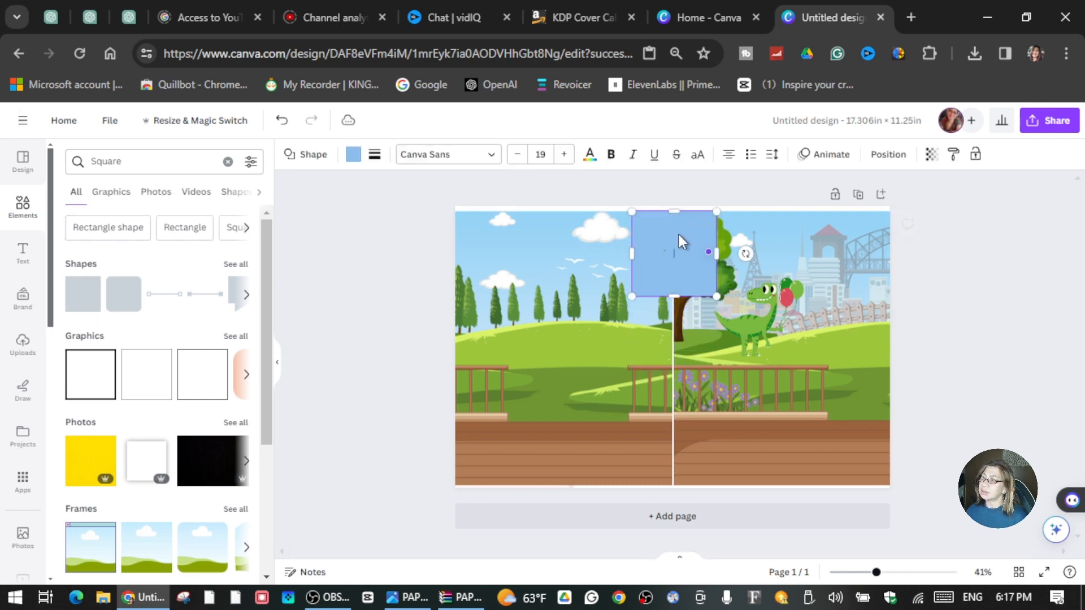
{"action": "left_click_drag", "start_coordinate": [693, 296], "coordinate": [697, 481]}
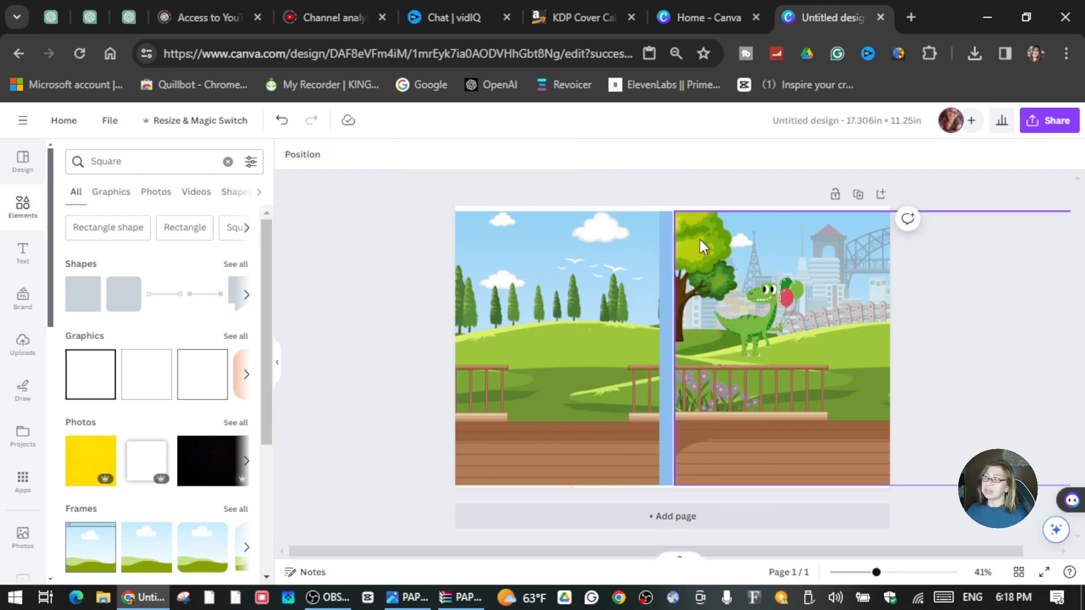
Try black, dark green and light green fills on the spine strip and return it to light blue
{"action": "left_click", "coordinate": [666, 239]}
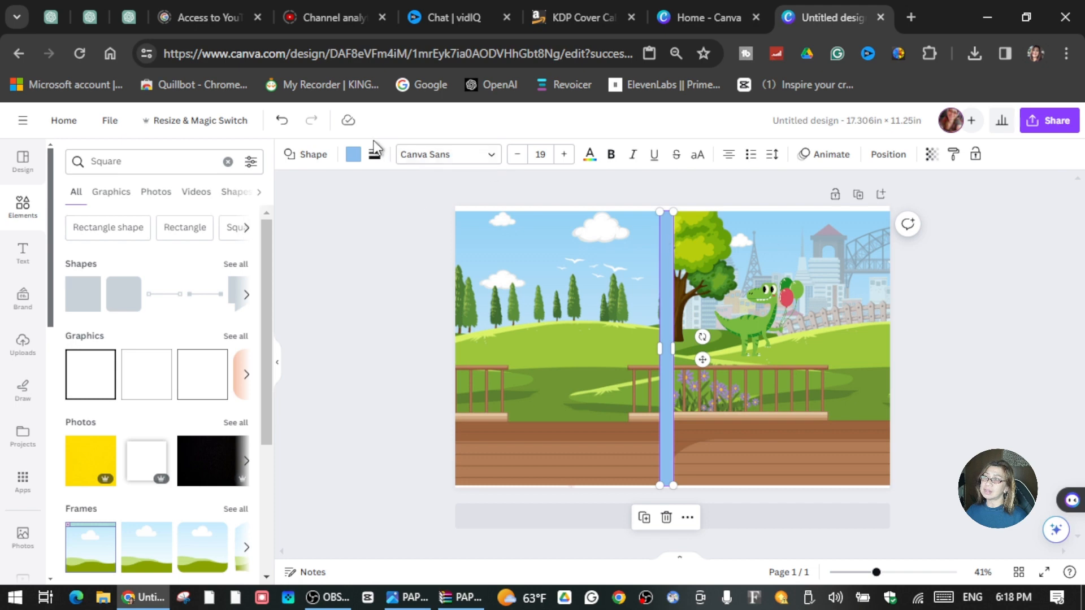
{"action": "left_click", "coordinate": [353, 154]}
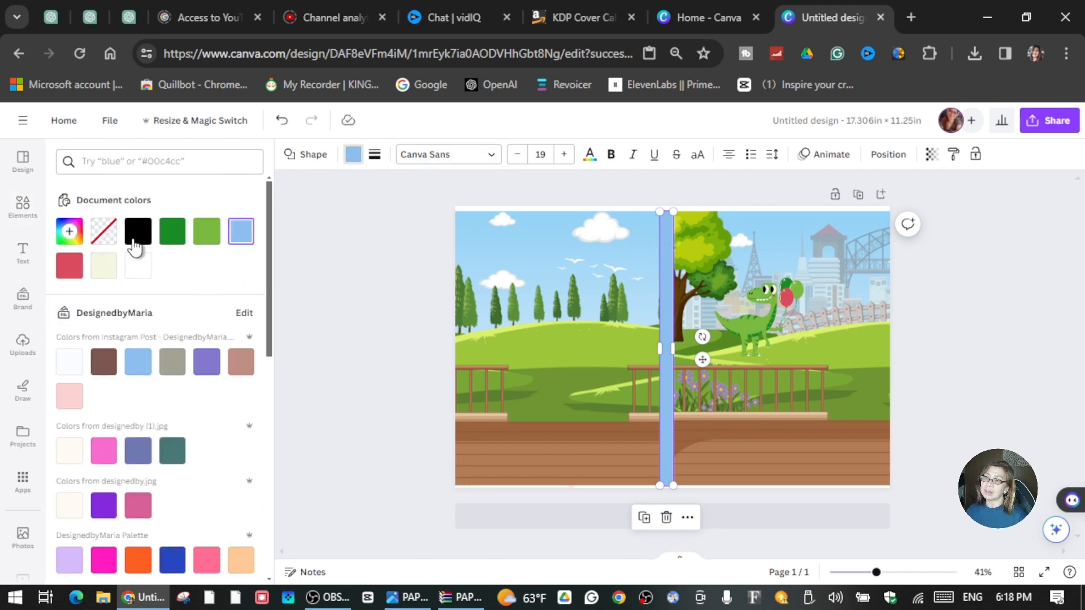
{"action": "left_click", "coordinate": [136, 238]}
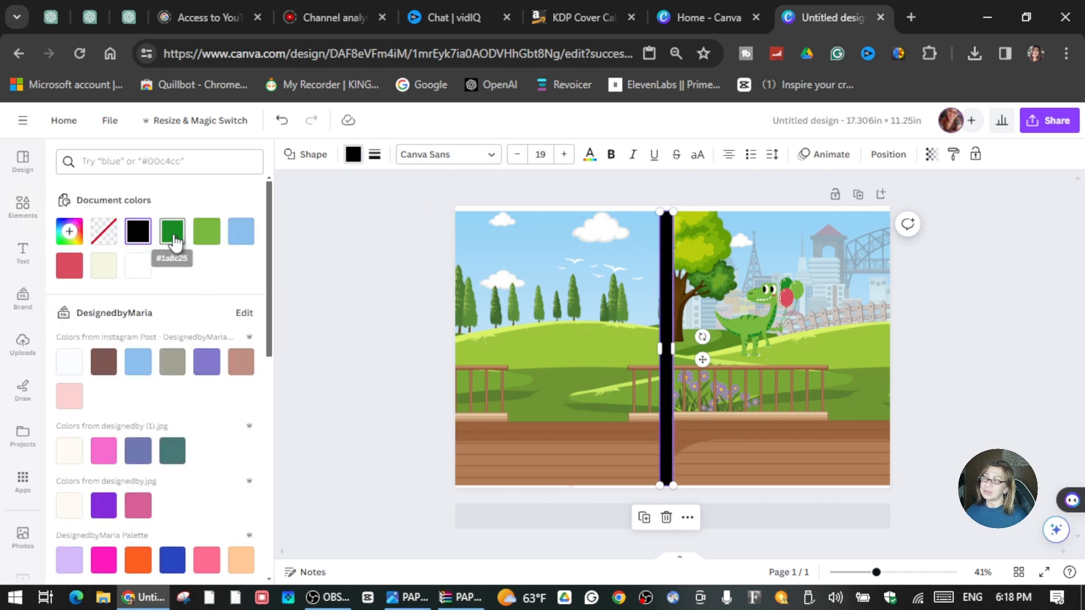
{"action": "left_click", "coordinate": [175, 241]}
{"action": "left_click", "coordinate": [207, 236]}
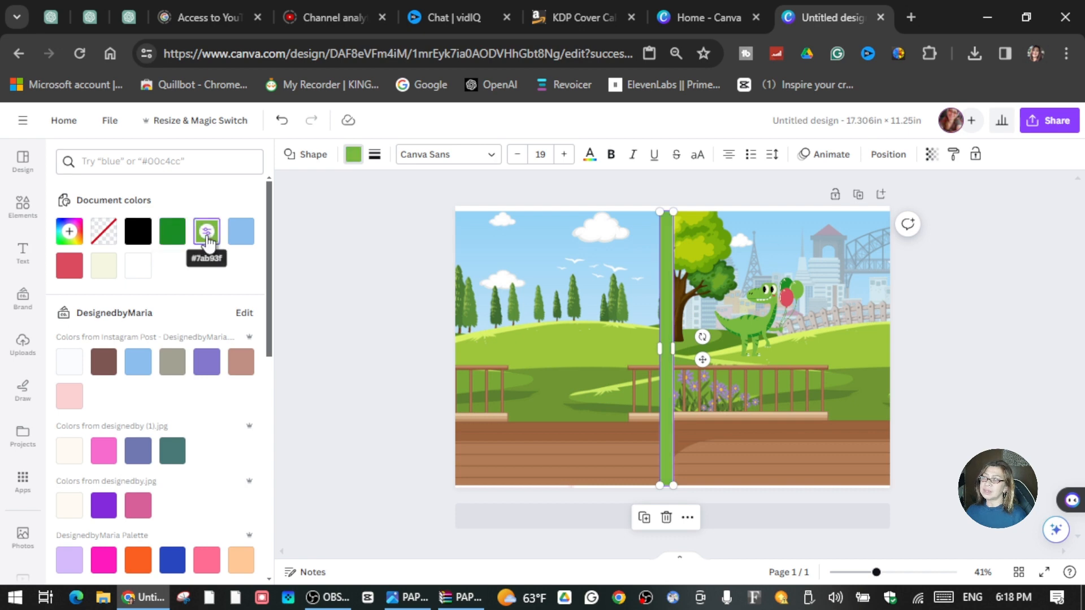
{"action": "left_click", "coordinate": [138, 361]}
{"action": "left_click", "coordinate": [968, 326]}
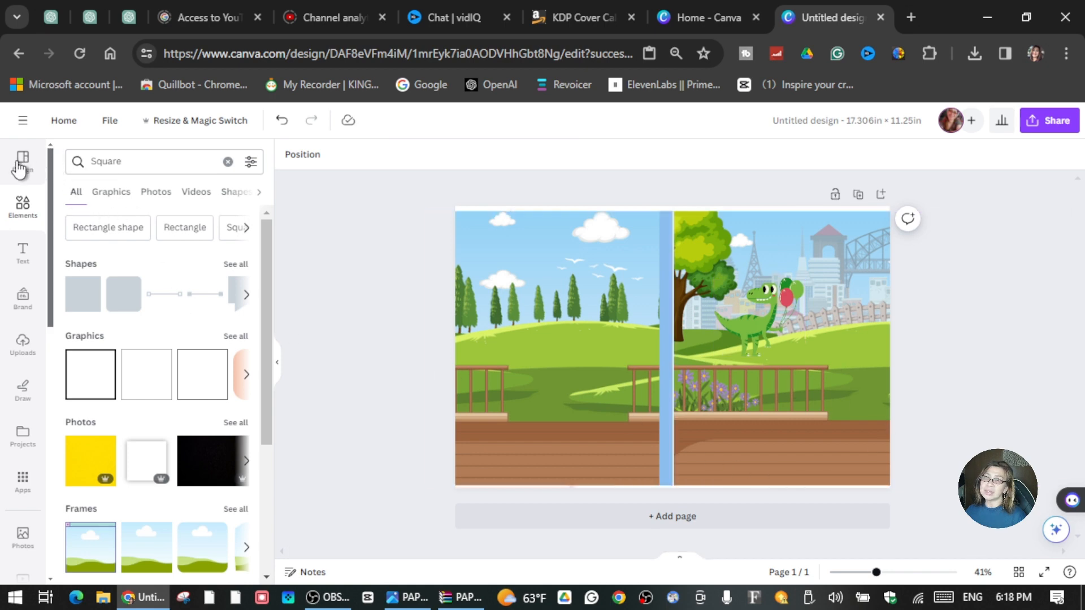
Search the graphics for "Dinosaur at the park" and place the yellow flying dinosaur in the sky on the front cover
{"action": "left_click", "coordinate": [23, 208]}
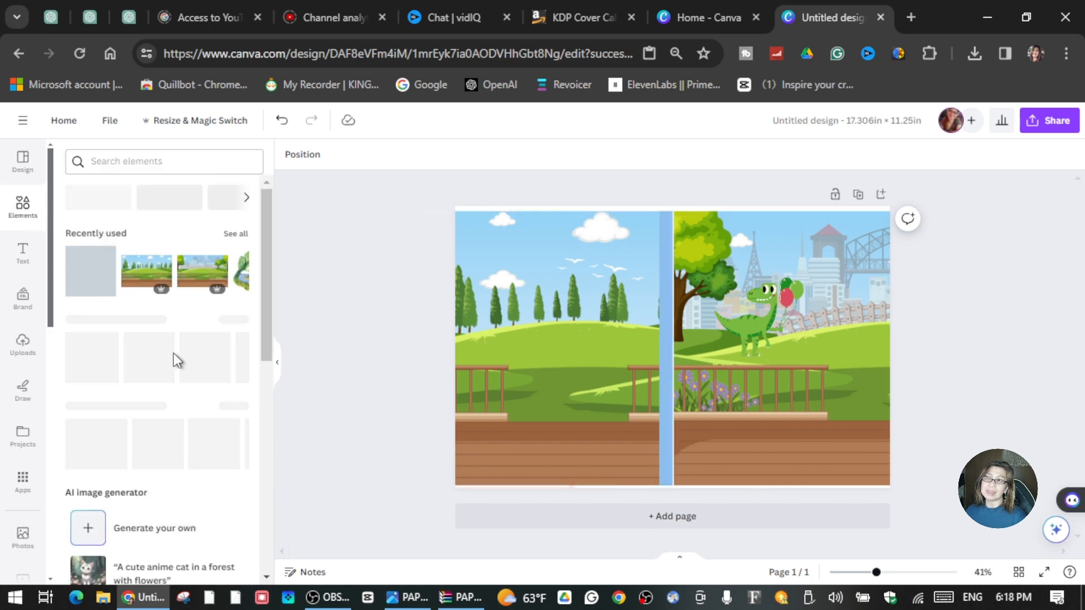
{"action": "left_click", "coordinate": [176, 166]}
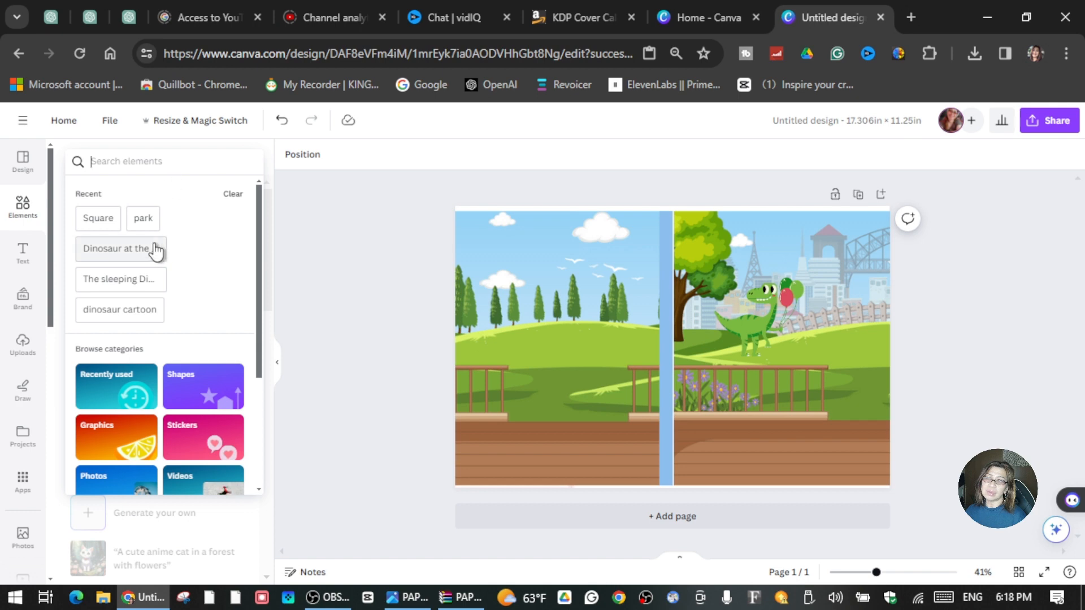
{"action": "left_click", "coordinate": [134, 254]}
{"action": "scroll", "coordinate": [116, 395], "scroll_direction": "down", "scroll_amount": 2}
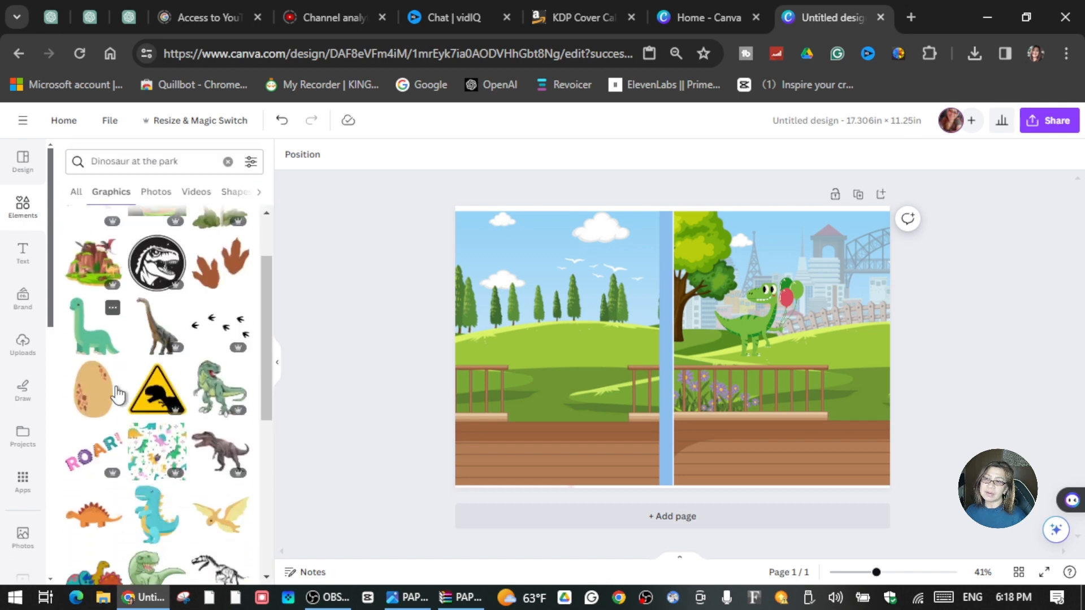
{"action": "left_click_drag", "start_coordinate": [221, 512], "coordinate": [828, 259]}
Add the ROAR lettering, pink triceratops and dinosaur eggs from the graphics around the balloon dinosaur on the front cover
{"action": "scroll", "coordinate": [85, 316], "scroll_direction": "down", "scroll_amount": 3}
{"action": "left_click", "coordinate": [82, 297]}
{"action": "left_click_drag", "start_coordinate": [587, 404], "coordinate": [685, 339]}
{"action": "left_click_drag", "start_coordinate": [737, 316], "coordinate": [853, 327]}
{"action": "scroll", "coordinate": [163, 402], "scroll_direction": "down", "scroll_amount": 10}
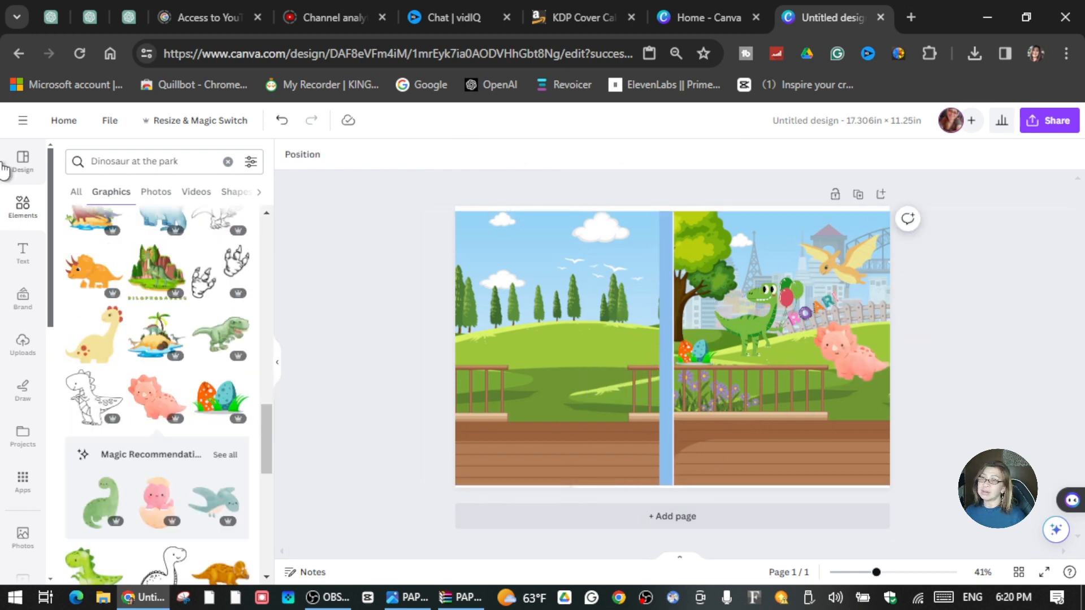
Browse the text styles and font combinations for a suitable cover title design
{"action": "left_click", "coordinate": [22, 253]}
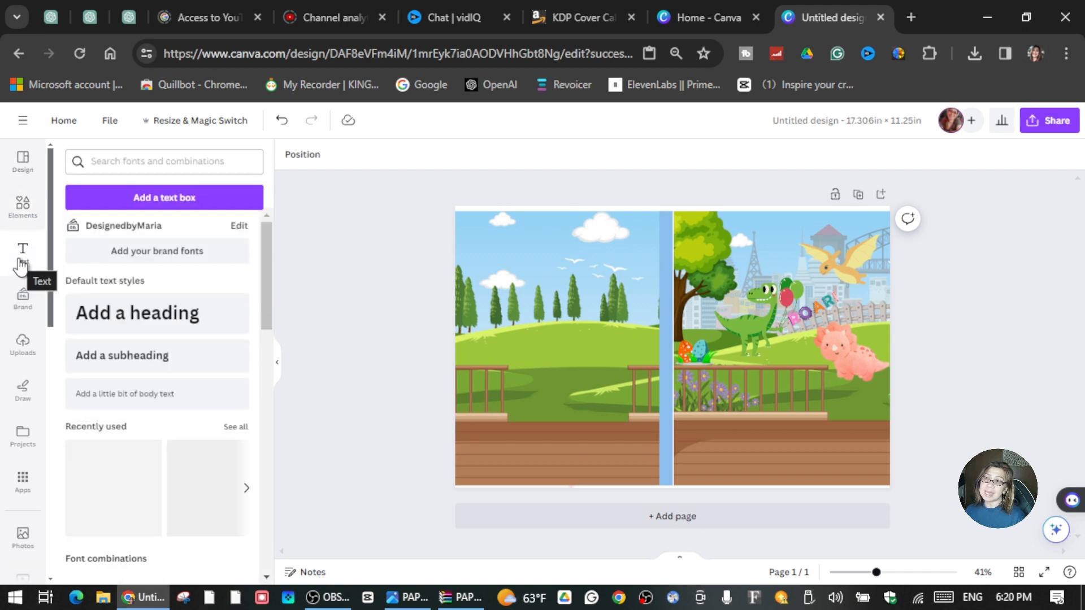
{"action": "scroll", "coordinate": [211, 351], "scroll_direction": "down", "scroll_amount": 5}
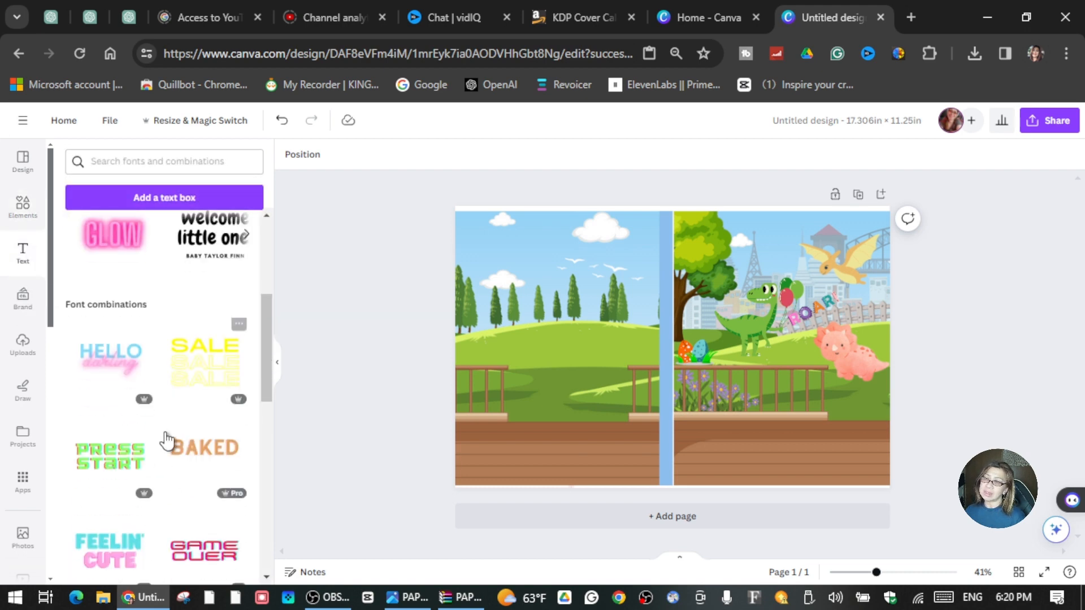
{"action": "scroll", "coordinate": [148, 479], "scroll_direction": "down", "scroll_amount": 2}
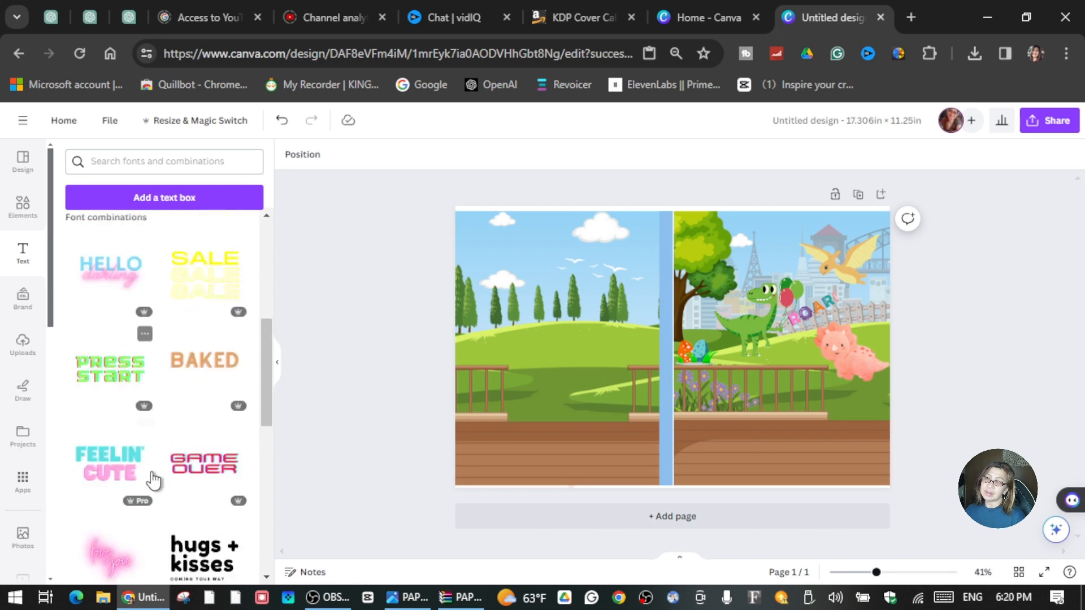
{"action": "scroll", "coordinate": [145, 448], "scroll_direction": "up", "scroll_amount": 4}
{"action": "scroll", "coordinate": [193, 373], "scroll_direction": "down", "scroll_amount": 8}
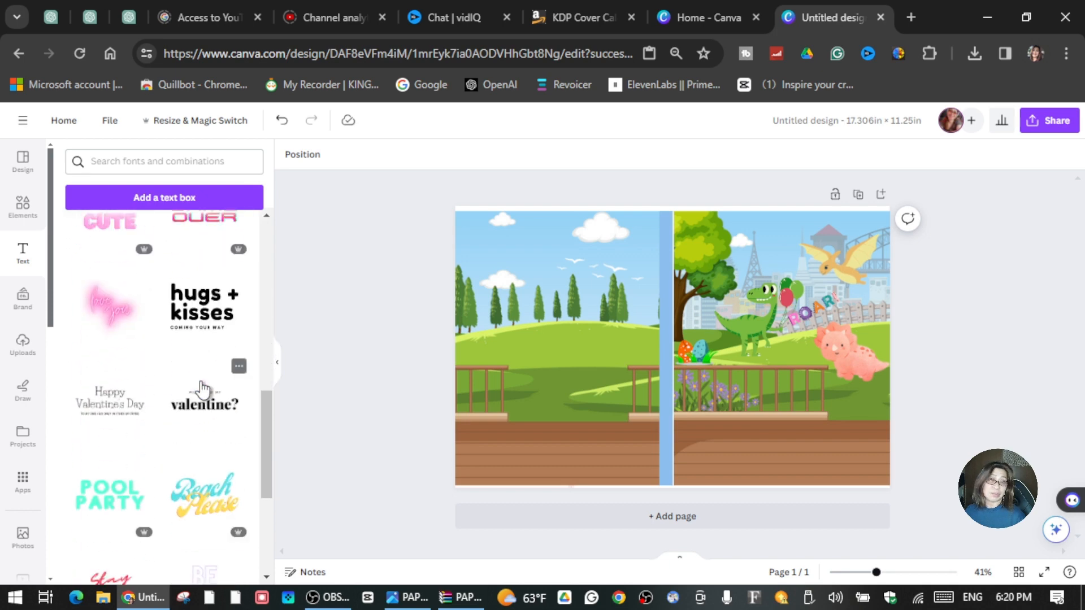
{"action": "scroll", "coordinate": [204, 390], "scroll_direction": "down", "scroll_amount": 2}
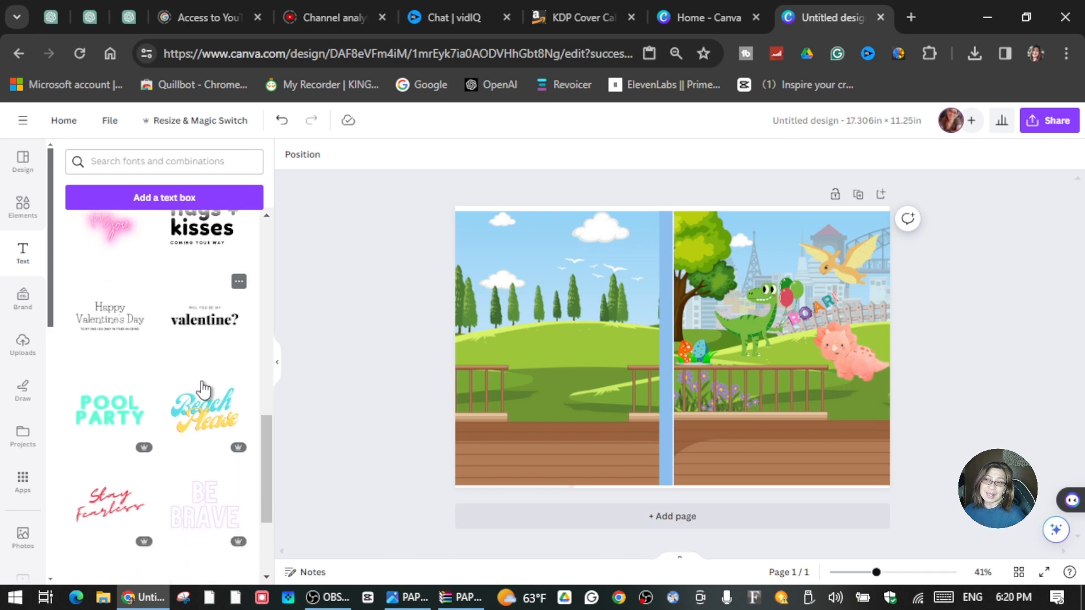
{"action": "scroll", "coordinate": [204, 389], "scroll_direction": "up", "scroll_amount": 3}
{"action": "scroll", "coordinate": [204, 390], "scroll_direction": "up", "scroll_amount": 10}
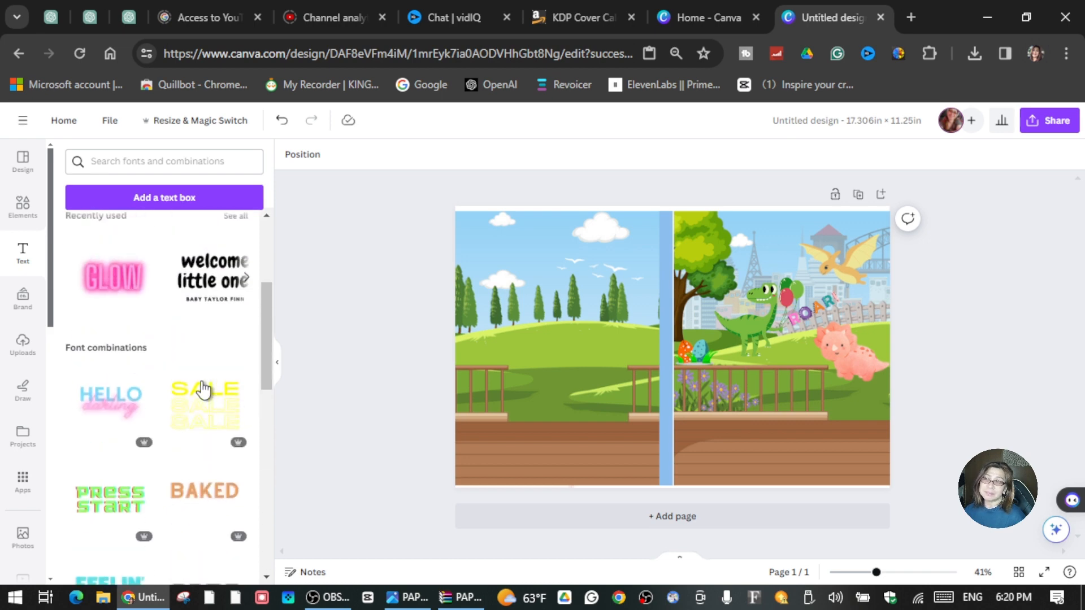
Add a heading and replace its placeholder text with "Dinosaurs at the Park"
{"action": "left_click", "coordinate": [173, 320]}
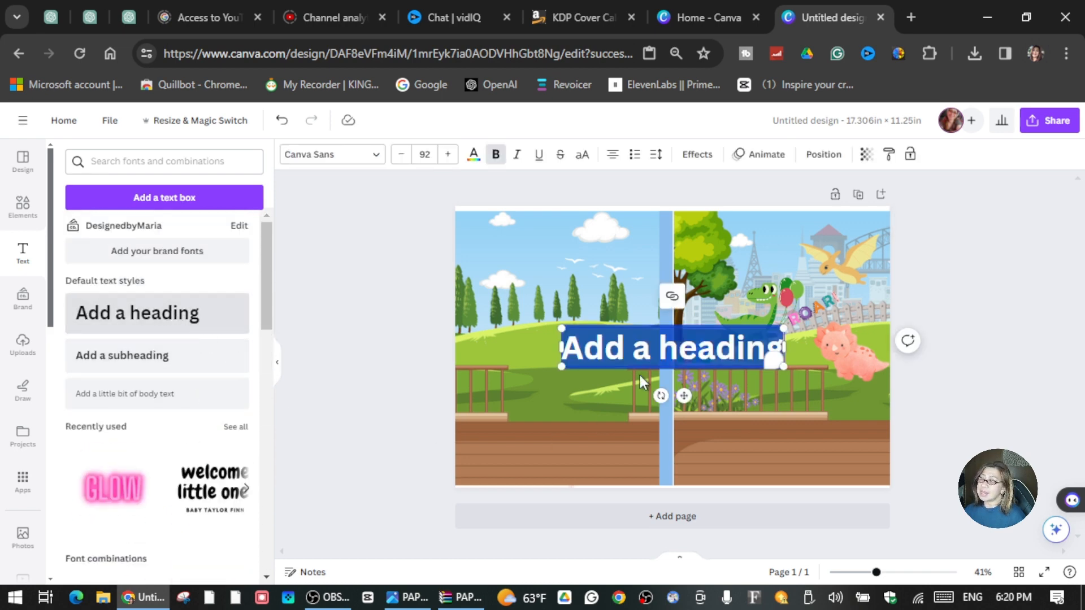
{"action": "left_click", "coordinate": [756, 341]}
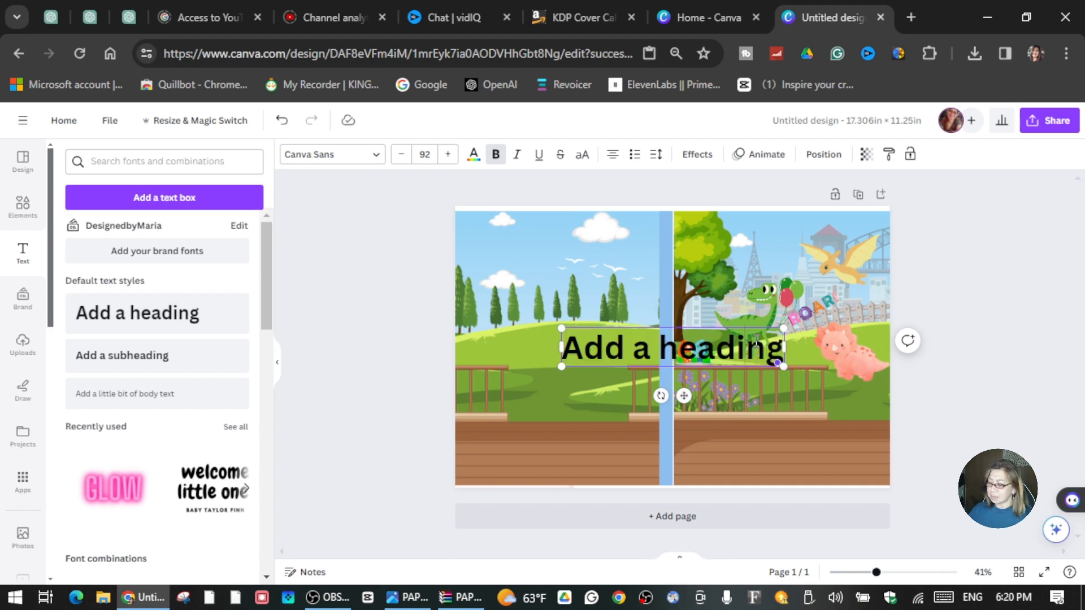
{"action": "key", "text": "BackSpace"}
{"action": "key", "text": "BackSpace"}
{"action": "key", "text": "BackSpace"}
{"action": "key", "text": "BackSpace"}
{"action": "key", "text": "BackSpace"}
{"action": "key", "text": "BackSpace"}
{"action": "key", "text": "BackSpace"}
{"action": "key", "text": "BackSpace"}
{"action": "key", "text": "BackSpace"}
{"action": "key", "text": "BackSpace"}
{"action": "key", "text": "BackSpace"}
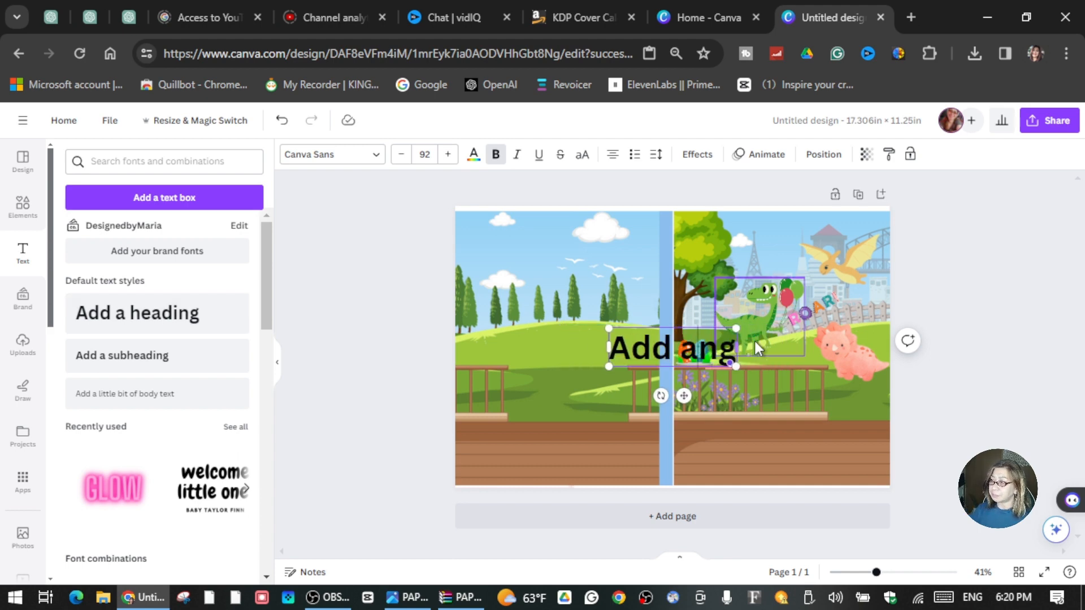
{"action": "type", "text": "Dinosaurs at the Park"}
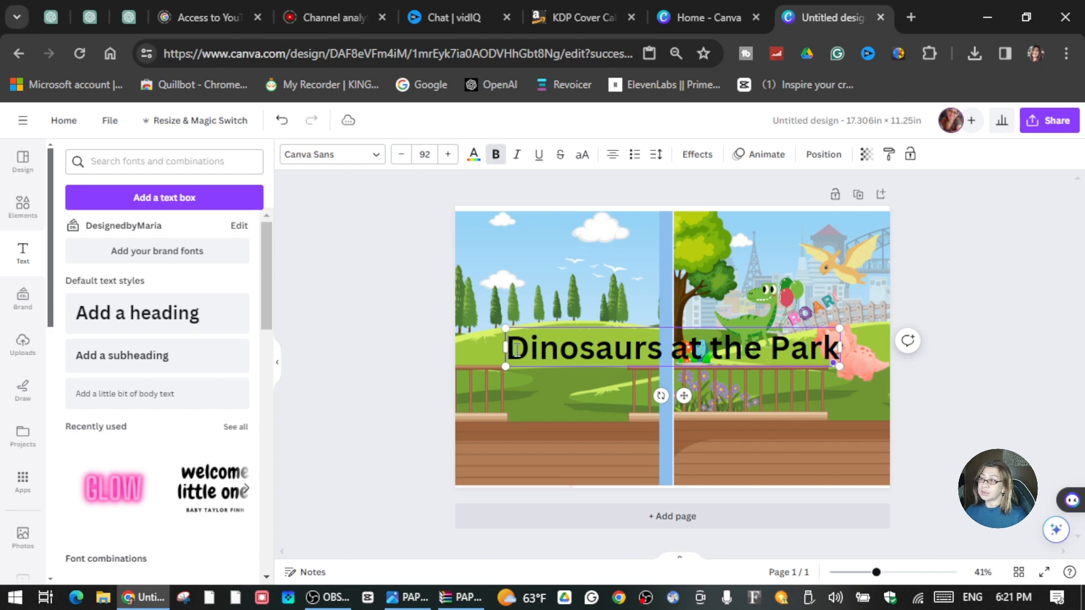
Set the cover title's font to Comic Sans and make all of its text bold
{"action": "left_click_drag", "start_coordinate": [511, 350], "coordinate": [844, 353]}
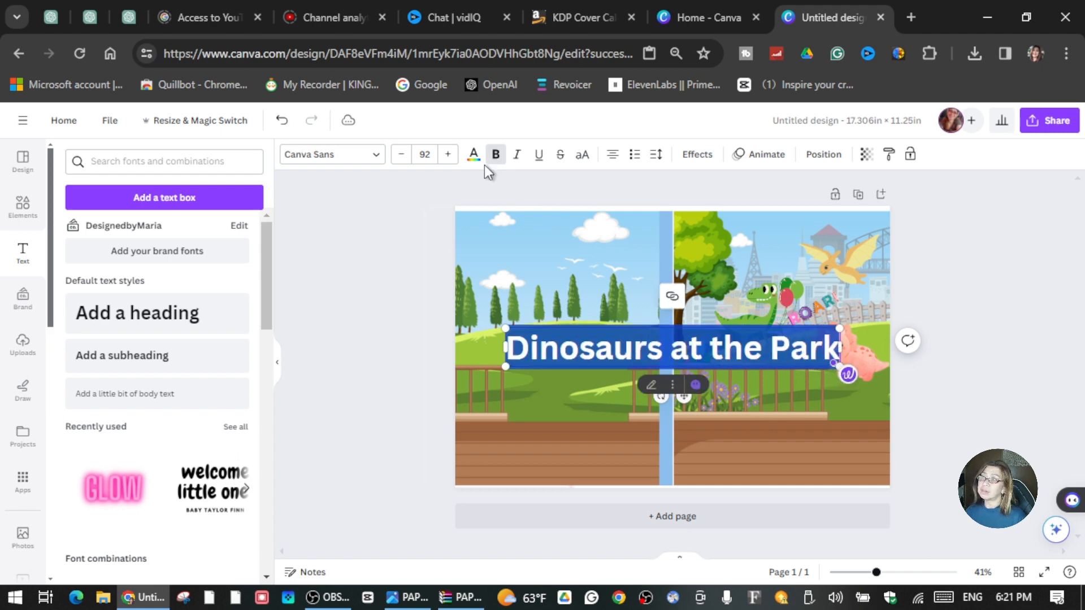
{"action": "left_click", "coordinate": [378, 158]}
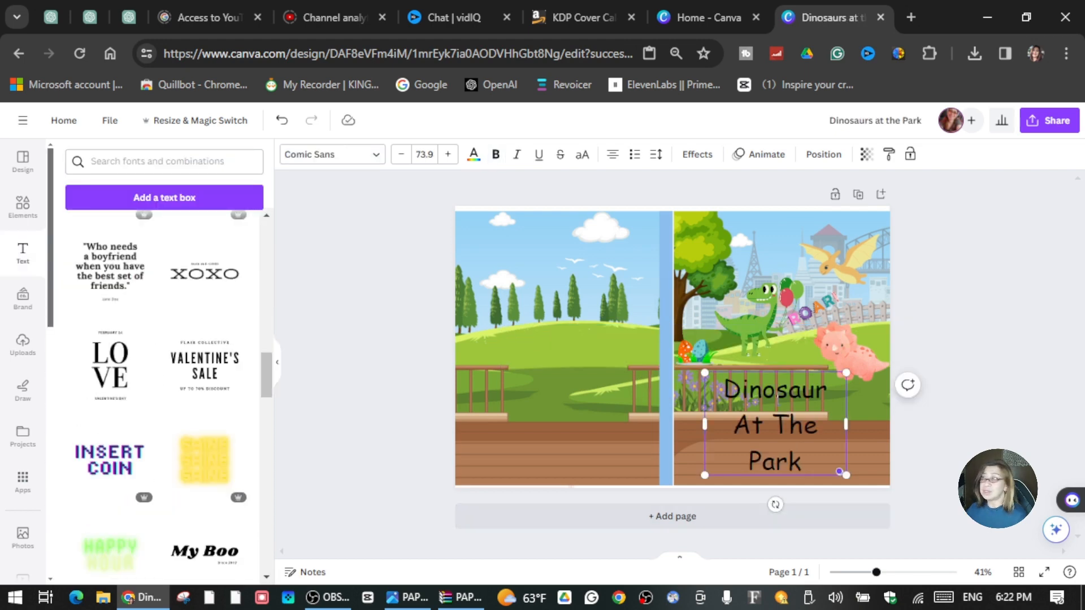
{"action": "key", "text": "ctrl+a"}
{"action": "left_click", "coordinate": [495, 158]}
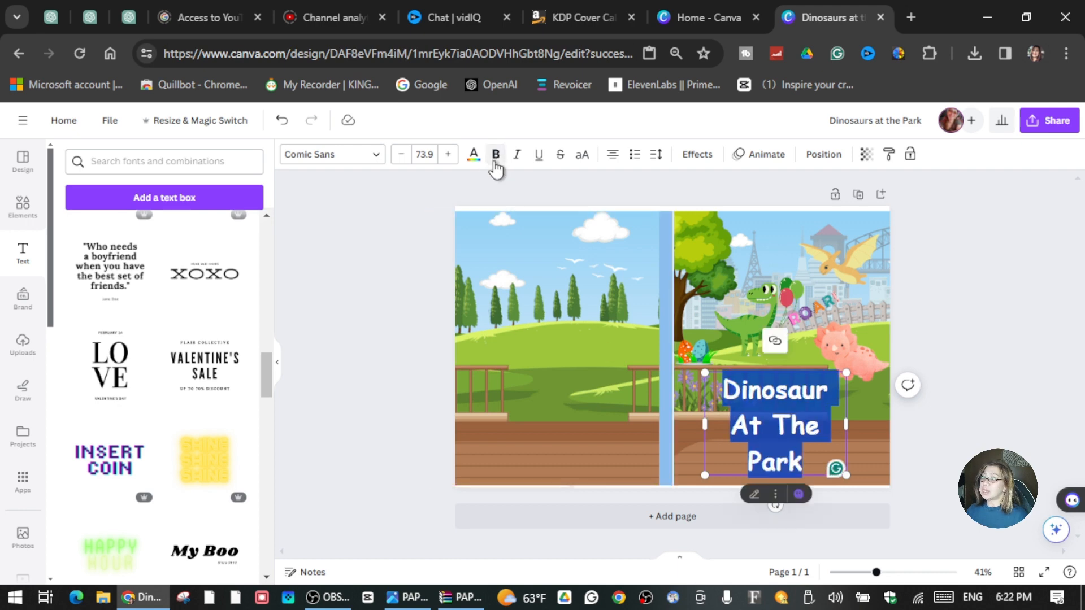